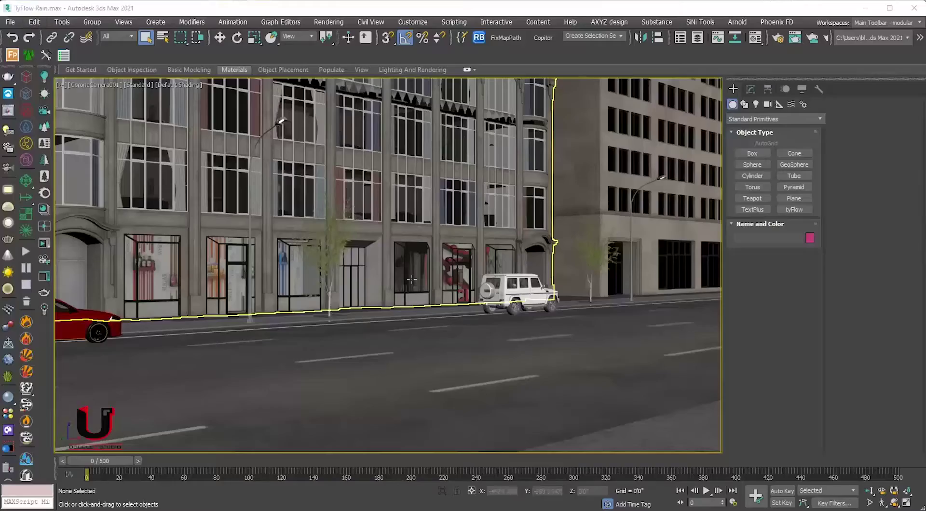
Preview the street scene's car and camera animation, then return to frame 0.
left_click(706, 493)
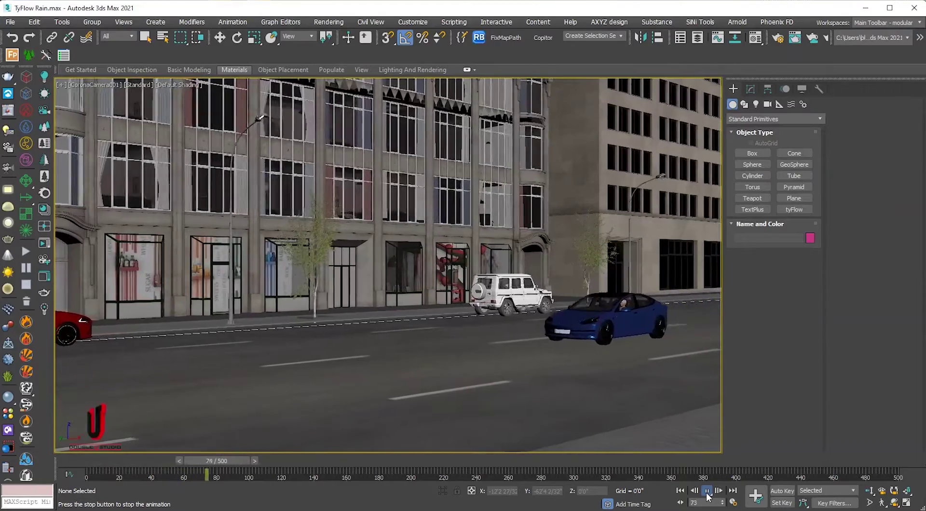
left_click(706, 493)
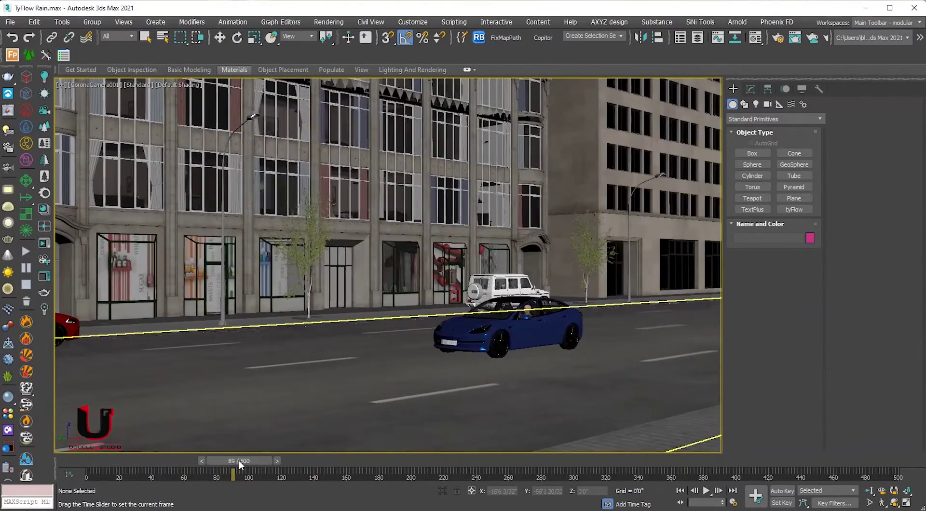
left_click_drag(240, 461, 96, 461)
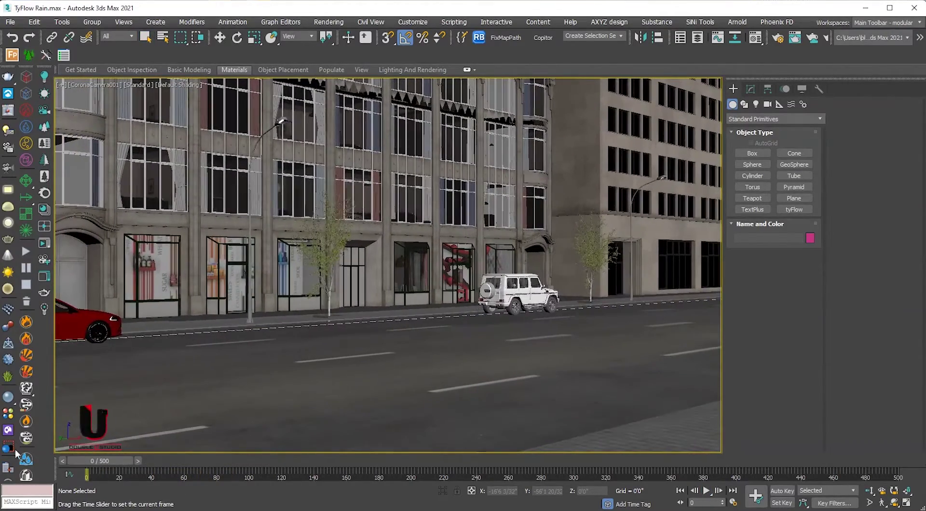
Create a tyFlow object on the road and open its editor, narrowed and moved clear of the street view.
left_click(793, 209)
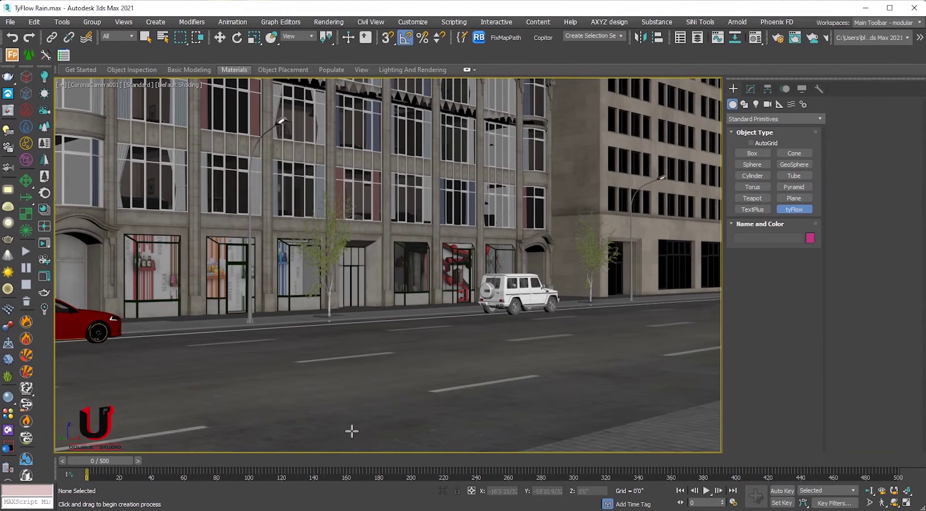
left_click_drag(434, 370, 439, 383)
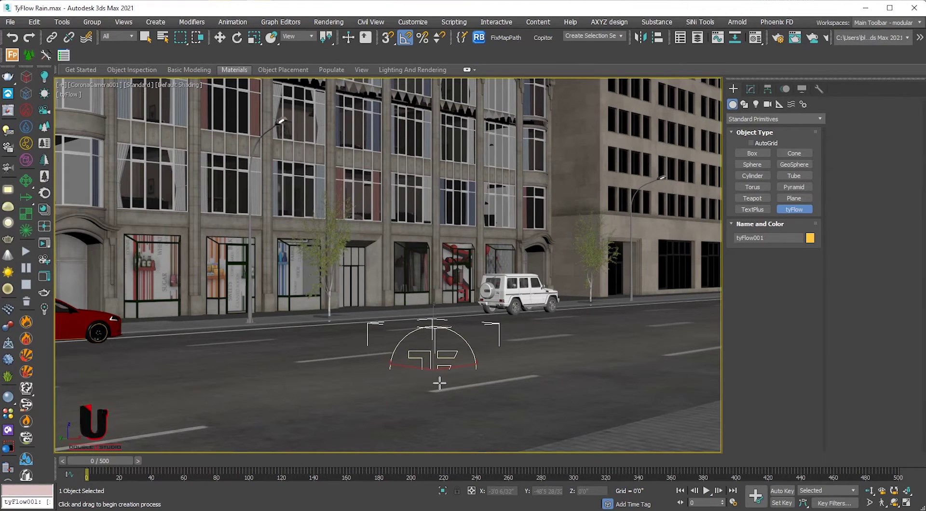
right_click(439, 384)
left_click(754, 89)
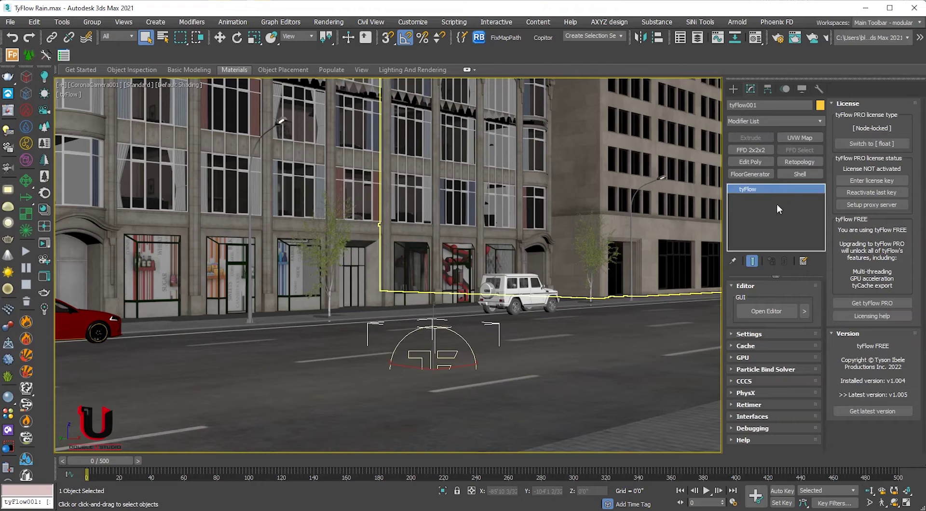
left_click(767, 311)
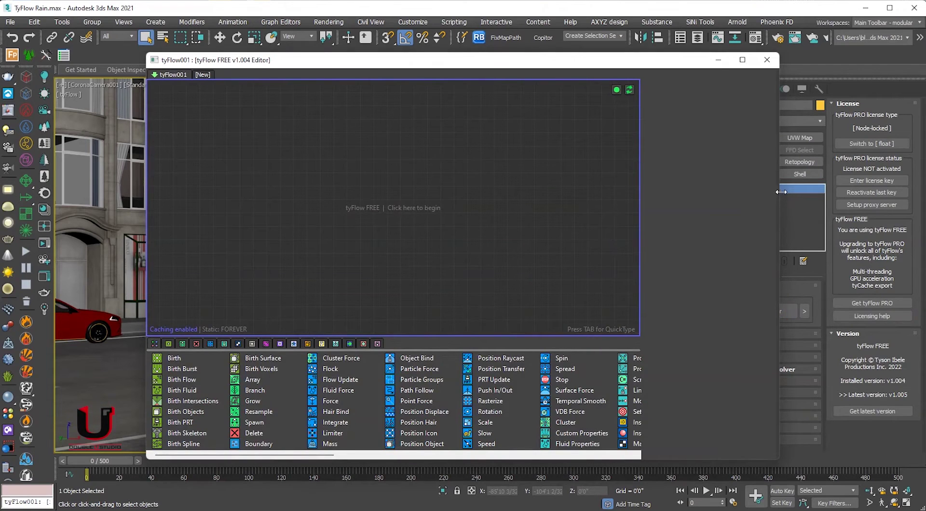
left_click_drag(776, 191, 491, 193)
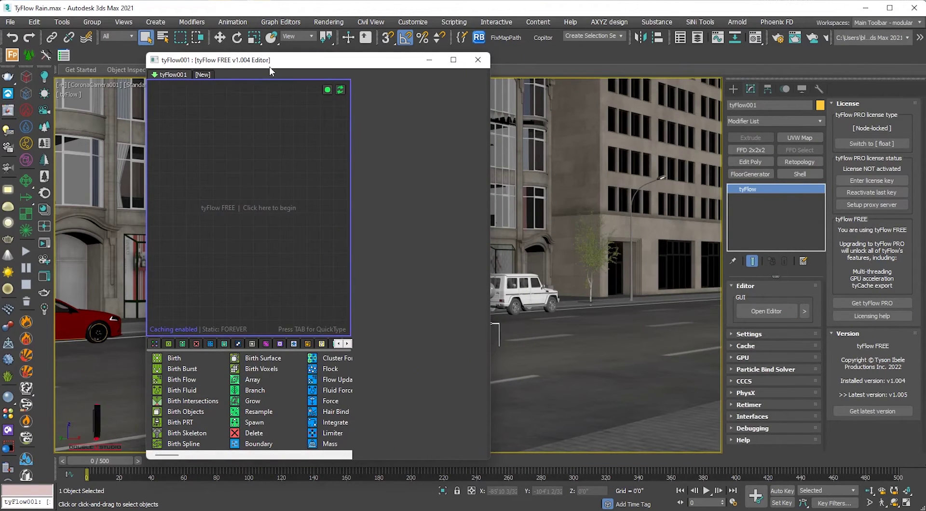
left_click_drag(287, 55, 173, 108)
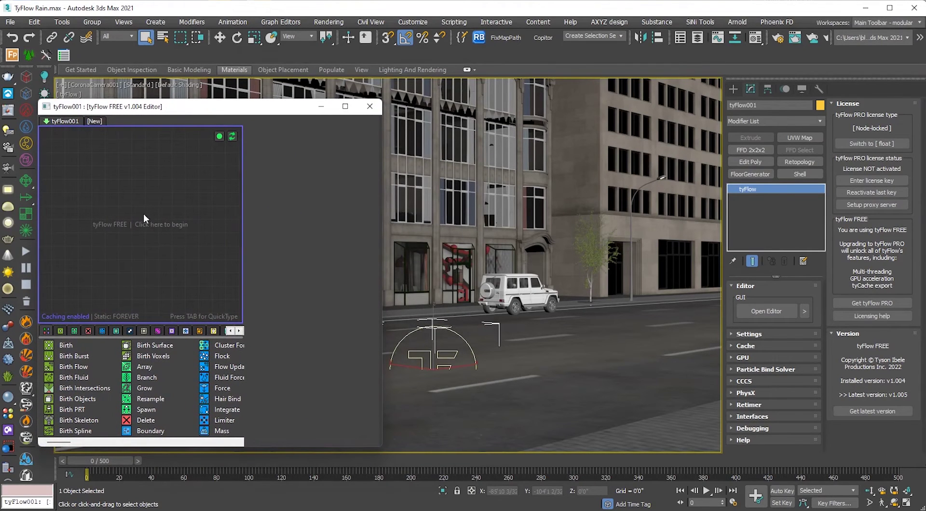
Add the Simple Object Flow preset to the tyFlow graph and set its Birth operator to 200 particles per frame.
right_click(88, 190)
mouse_move(151, 232)
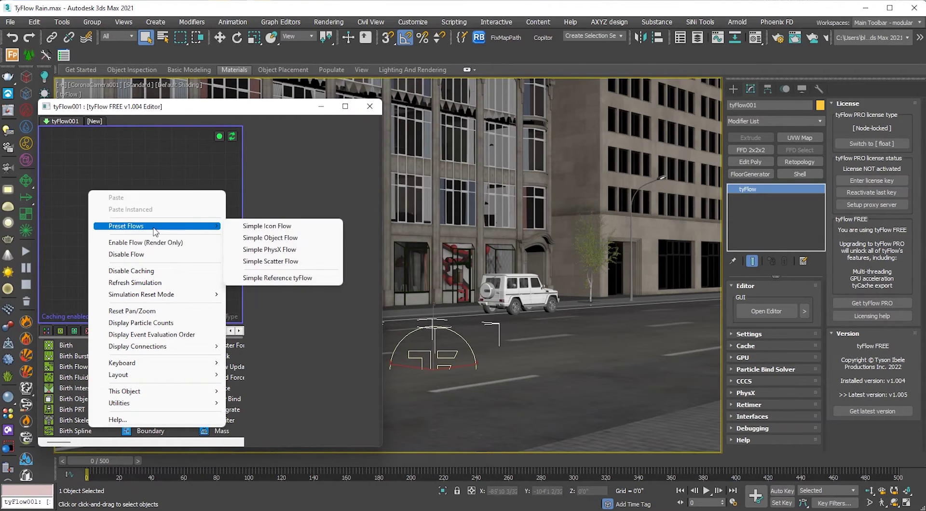
left_click(289, 238)
left_click_drag(106, 204, 79, 161)
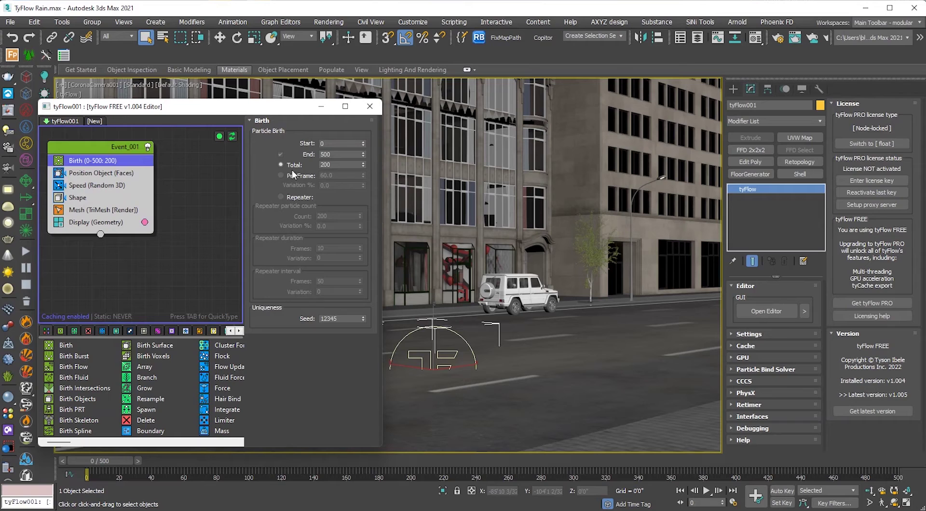
left_click(281, 175)
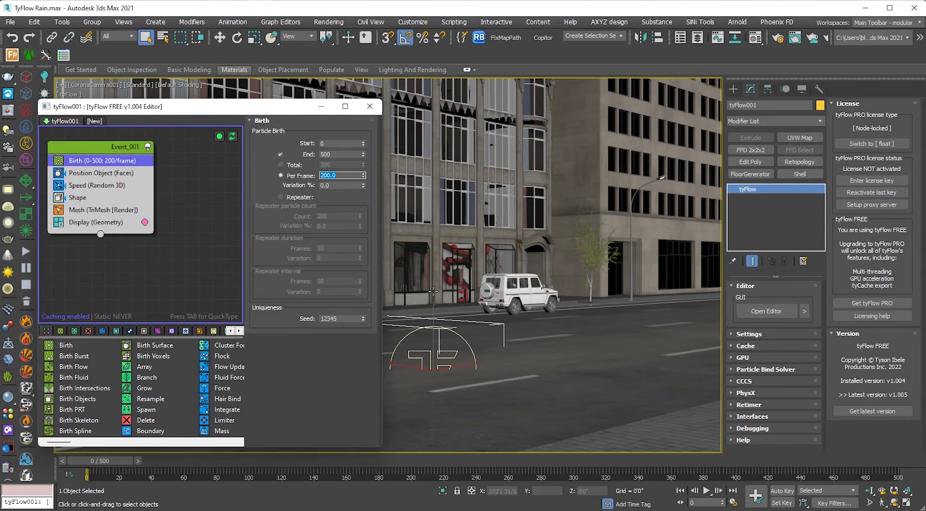
Draw a plane in the Top view that covers the street and both buildings, as the emitter for the Position Object operator.
left_click(83, 185)
left_click(87, 173)
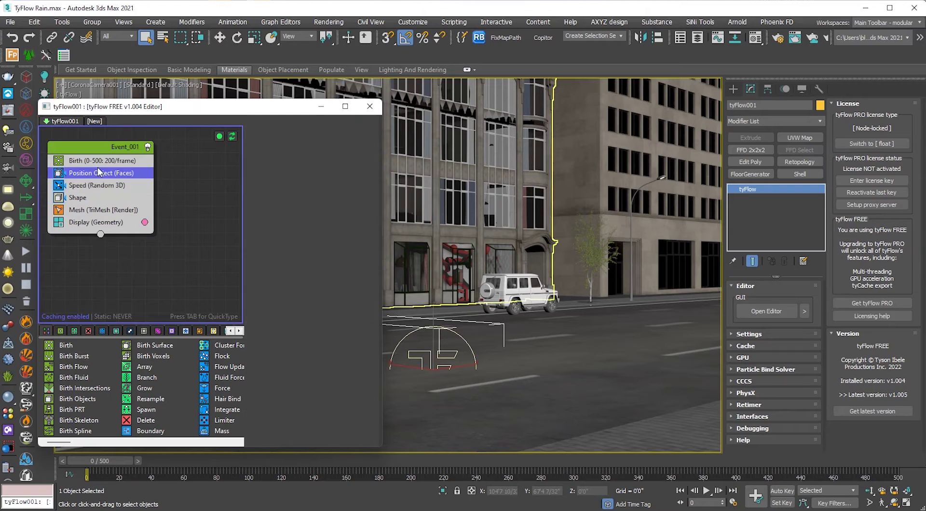
left_click(521, 321)
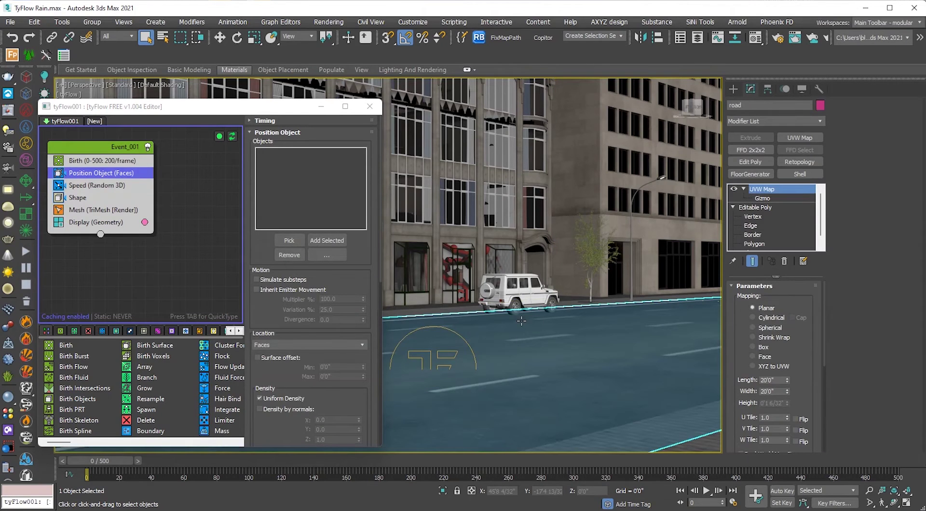
key("t")
scroll(568, 310, "down", 5)
scroll(518, 279, "up", 6)
middle_click_drag(518, 279, 598, 261)
scroll(622, 274, "up", 2)
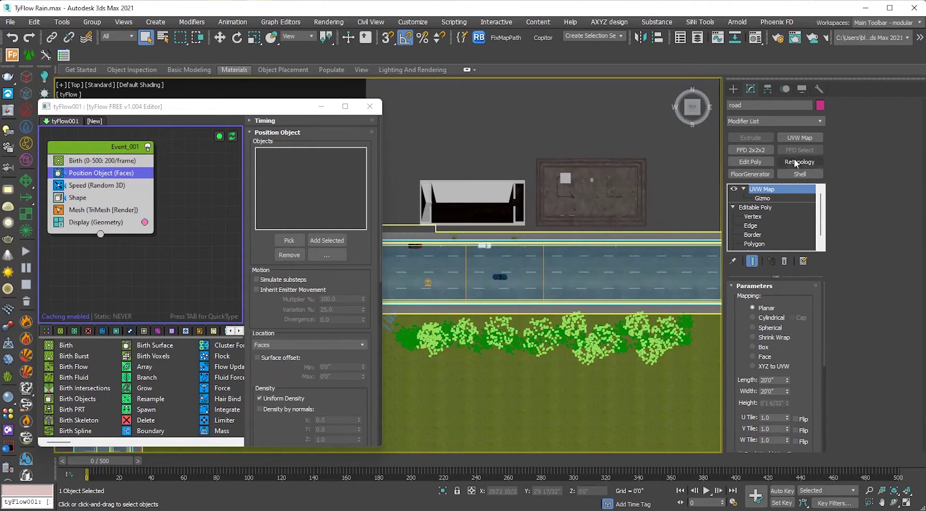
left_click(733, 90)
left_click(785, 198)
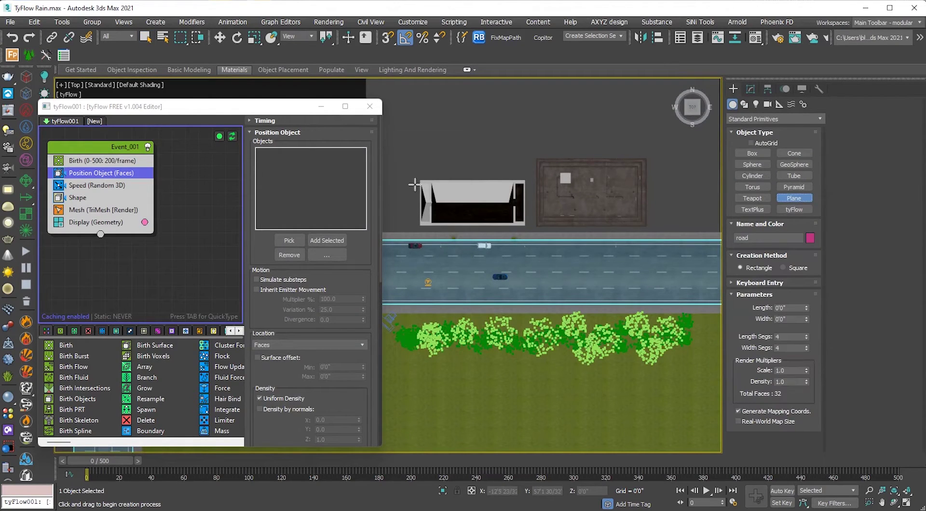
left_click_drag(409, 178, 710, 336)
Raise the plane above the building roofs to a height of about 99' and add it to the Position Object operator's objects.
key("w")
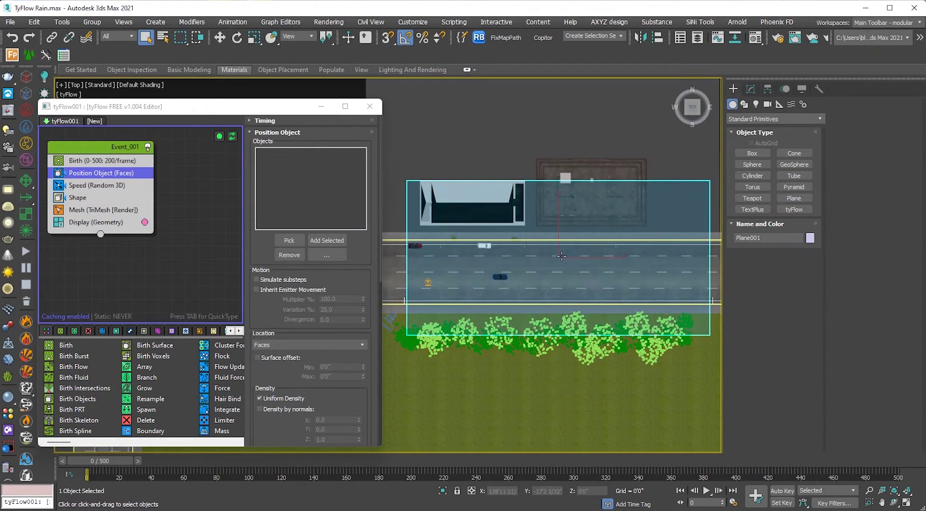
left_click_drag(585, 251, 560, 239)
middle_click_drag(560, 239, 559, 286, "alt")
left_click_drag(559, 285, 559, 221)
key("p")
scroll(589, 249, "up", 6)
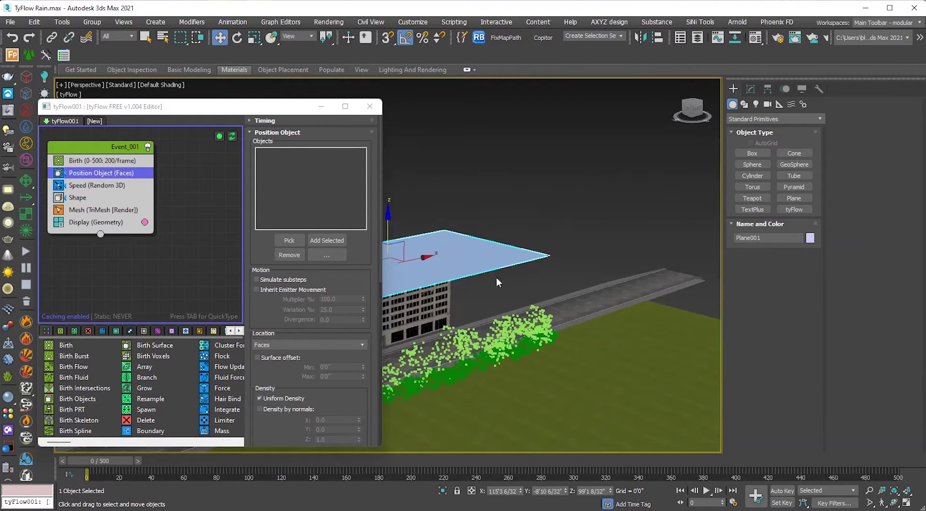
middle_click_drag(589, 249, 593, 214, "alt")
scroll(595, 255, "up", 3)
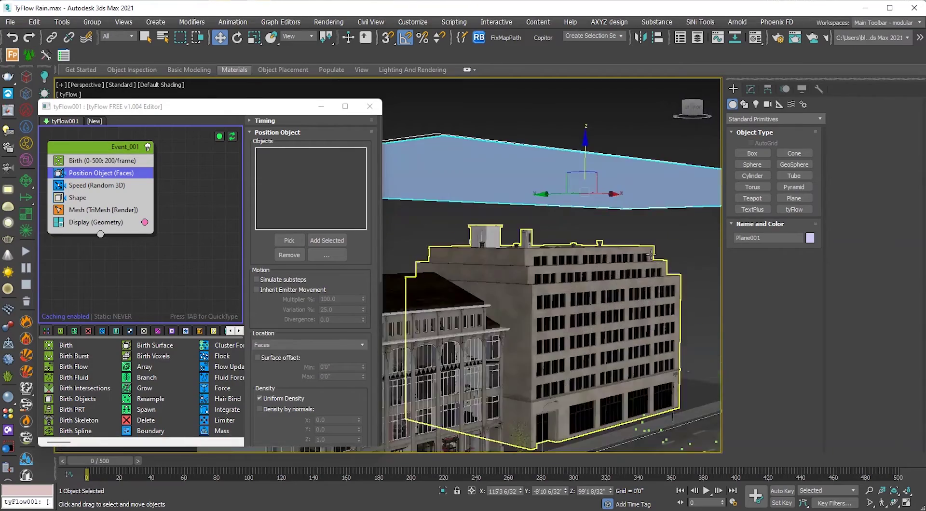
middle_click_drag(595, 254, 639, 208)
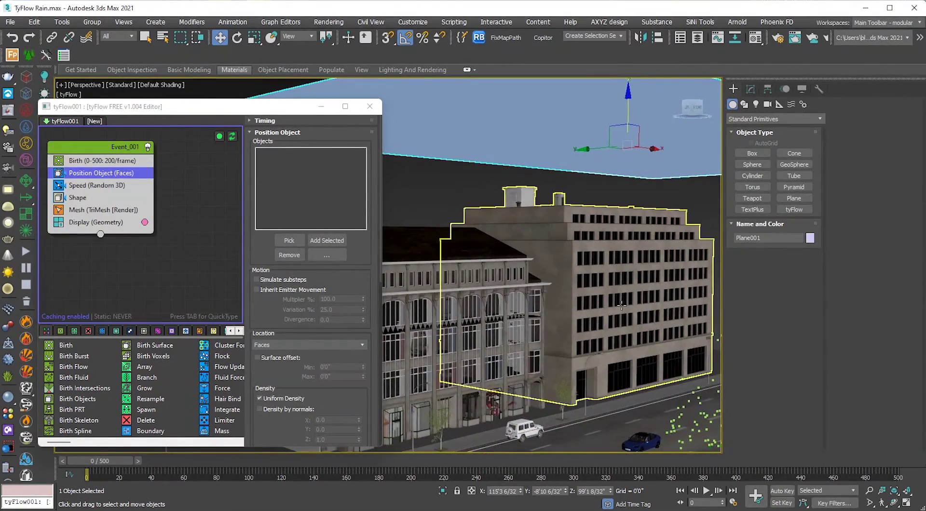
middle_click_drag(581, 321, 573, 303)
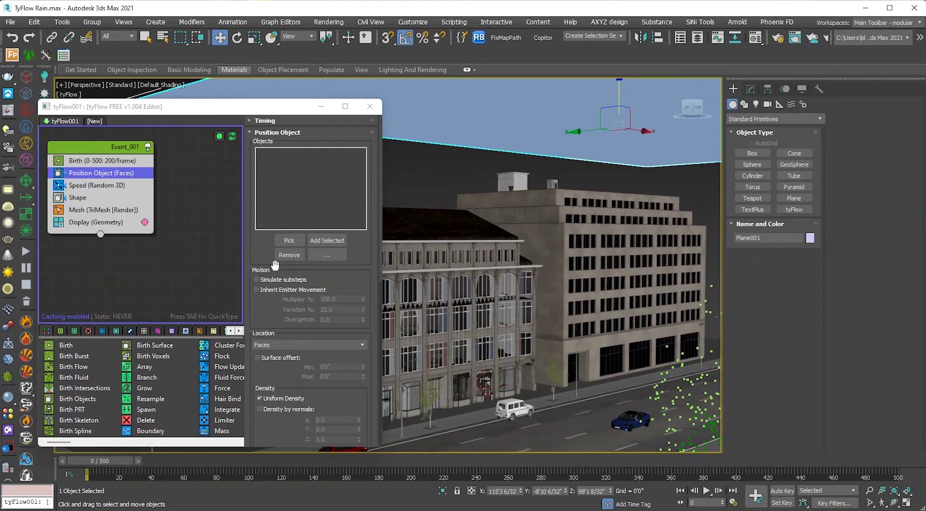
left_click(326, 240)
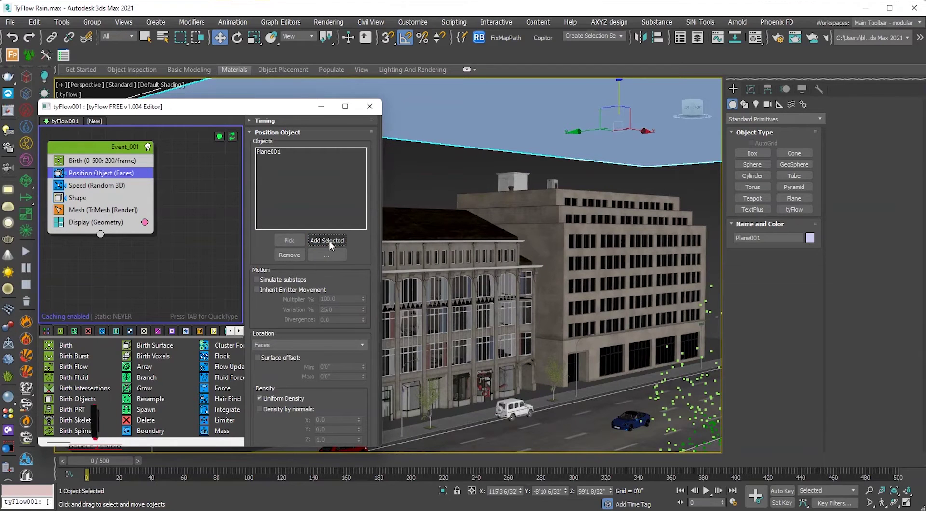
Place a Gravity space warp on the road near the white SUV.
left_click_drag(103, 461, 70, 457)
key("w")
mouse_move(524, 247)
middle_mouse_down()
mouse_move(542, 233)
mouse_move(516, 223)
mouse_move(523, 234)
middle_mouse_up()
middle_click_drag(637, 263, 633, 226)
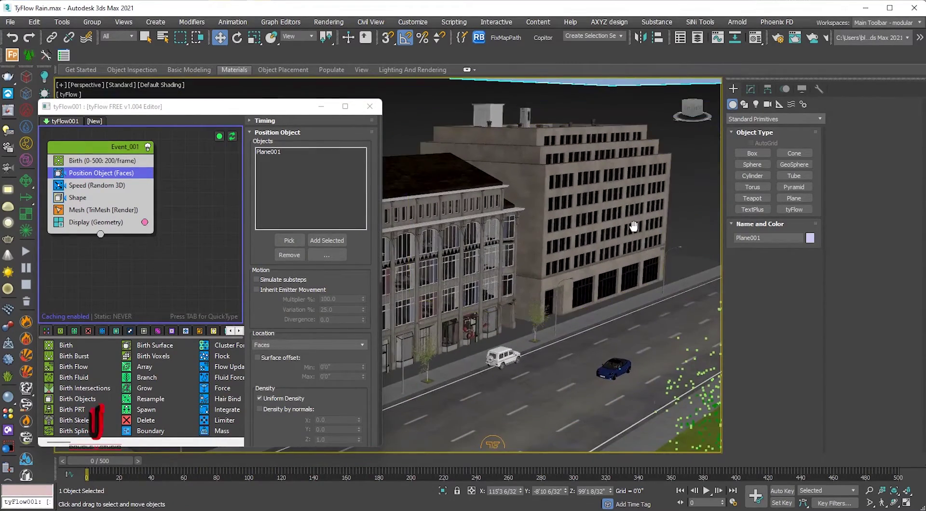
left_click(791, 104)
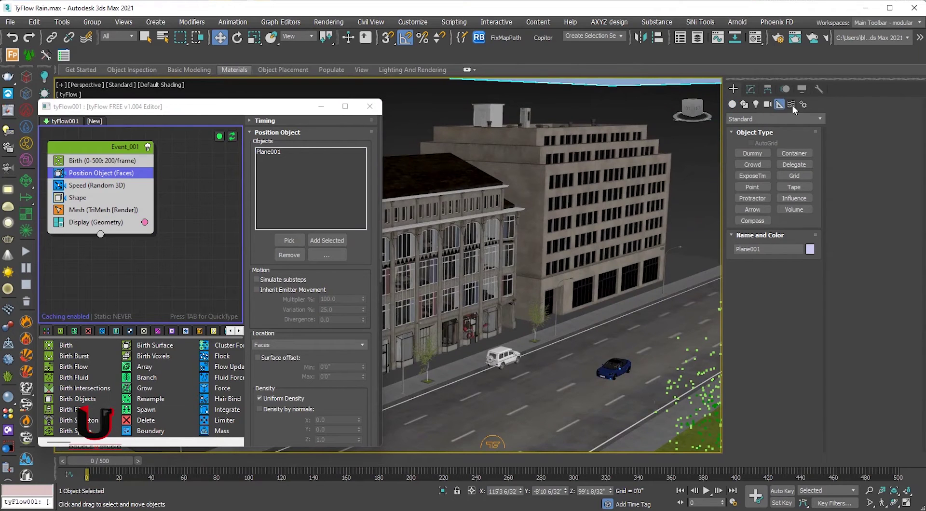
left_click(751, 188)
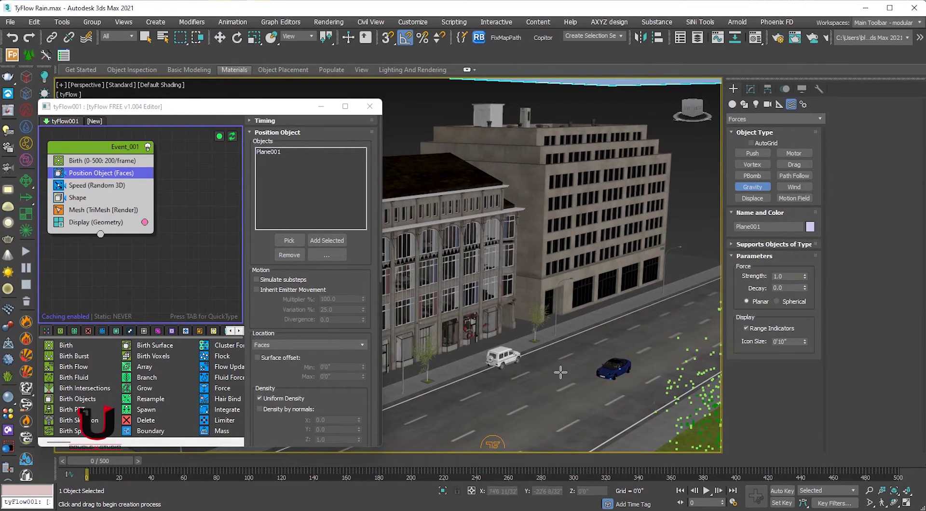
scroll(534, 384, "up", 5)
mouse_move(549, 367)
left_mouse_down()
mouse_move(554, 386)
mouse_move(560, 374)
left_mouse_up()
key("w")
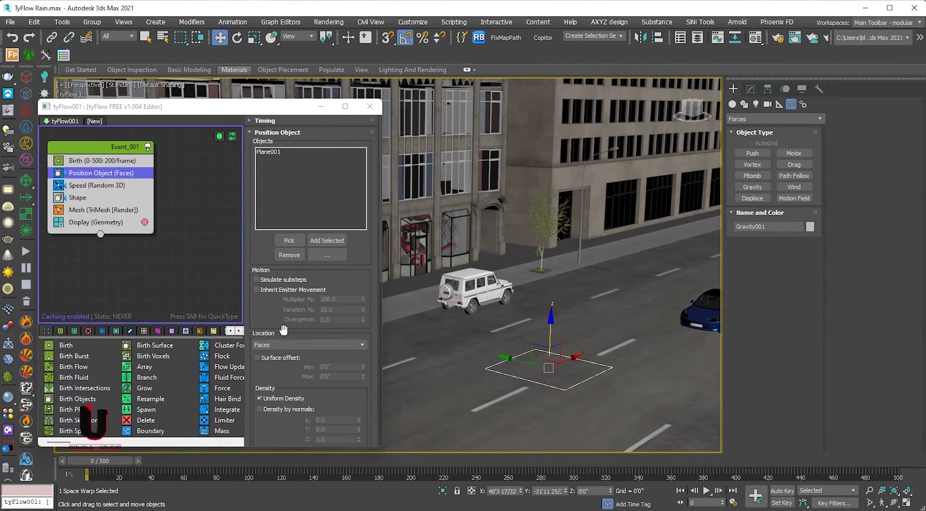
Insert a Force operator below Position Object in the event and add the gravity warp to its forces.
left_click(220, 389)
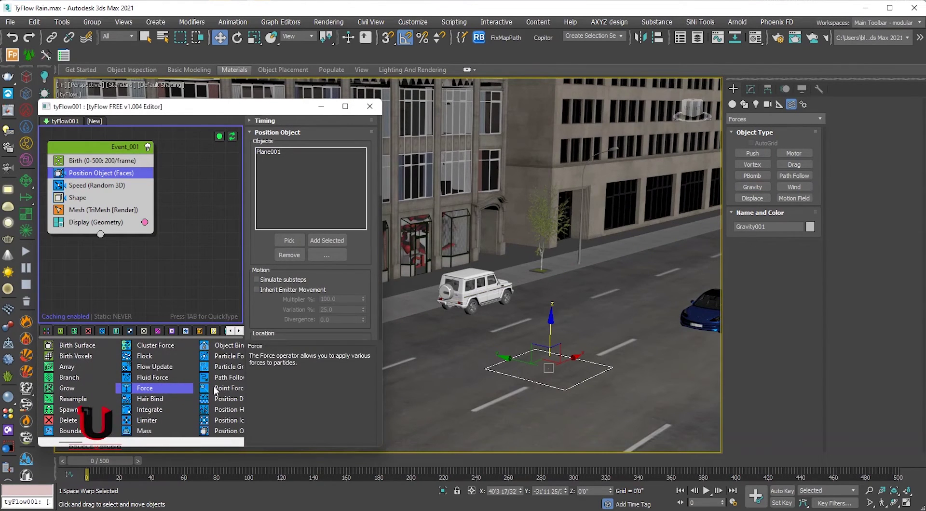
left_click_drag(151, 388, 97, 188)
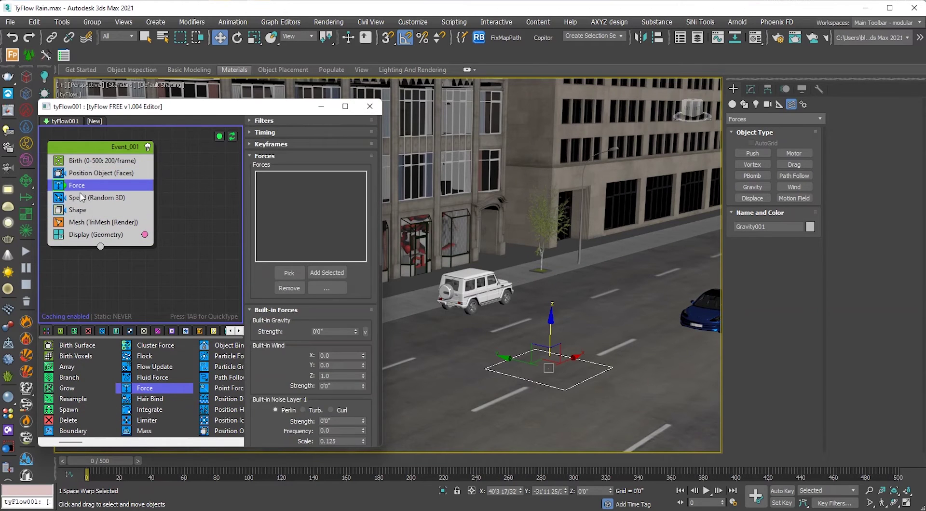
left_click(326, 272)
Delete the Speed operator from the event and open the Shape operator's settings.
right_click(76, 200)
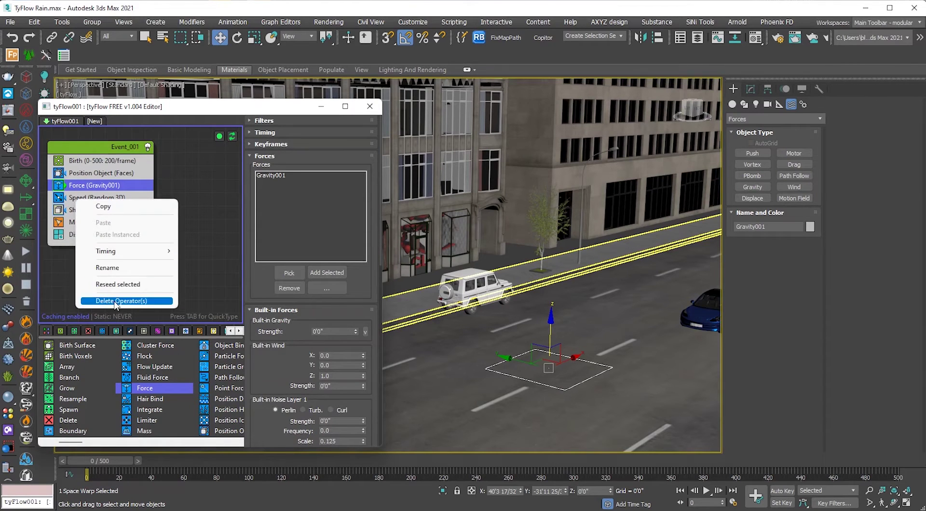
left_click(84, 302)
left_click(80, 202)
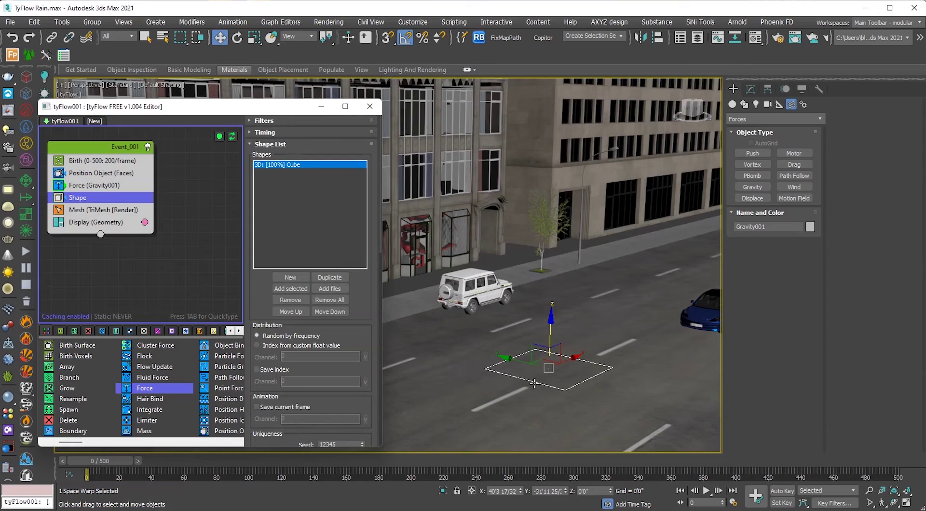
Create a standing cylinder on the road beside the near curb, about 11" in radius and 5'7" high.
middle_click_drag(533, 383, 575, 279)
left_click(732, 104)
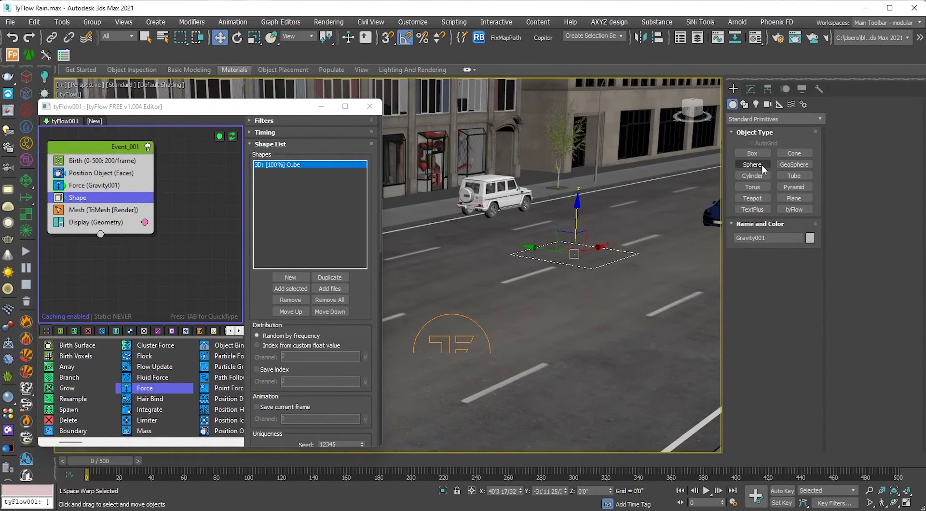
left_click(755, 165)
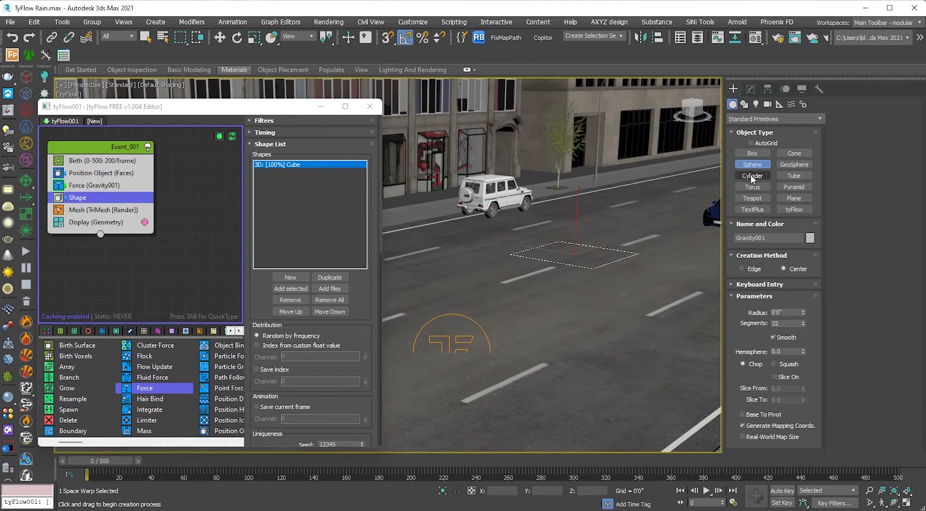
left_click(751, 176)
middle_click_drag(603, 347, 533, 317)
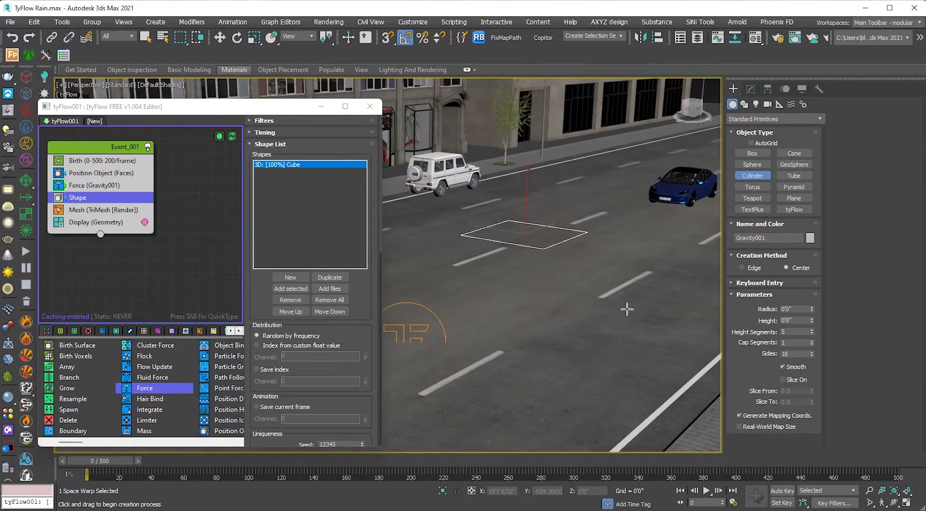
middle_click_drag(627, 310, 490, 310)
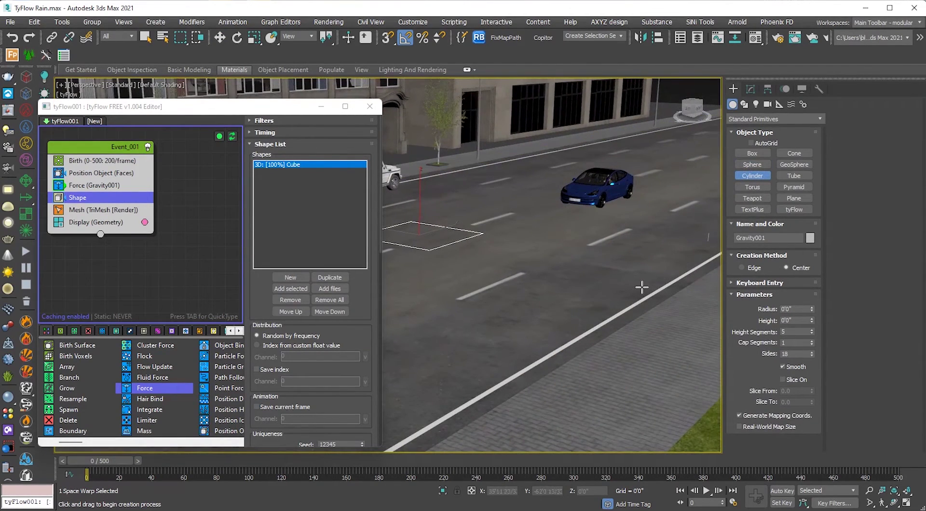
middle_click_drag(634, 292, 649, 287)
middle_click_drag(609, 313, 623, 285)
left_click_drag(625, 286, 628, 289)
left_click(644, 224)
key("w")
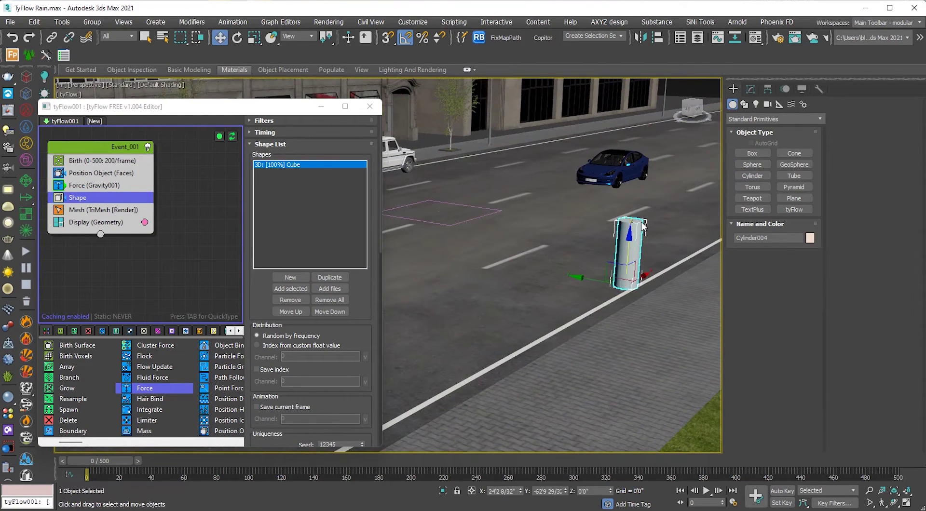
Resize the cylinder into a thin raindrop streak with a radius of 0.25" and a height of 18".
left_click(750, 88)
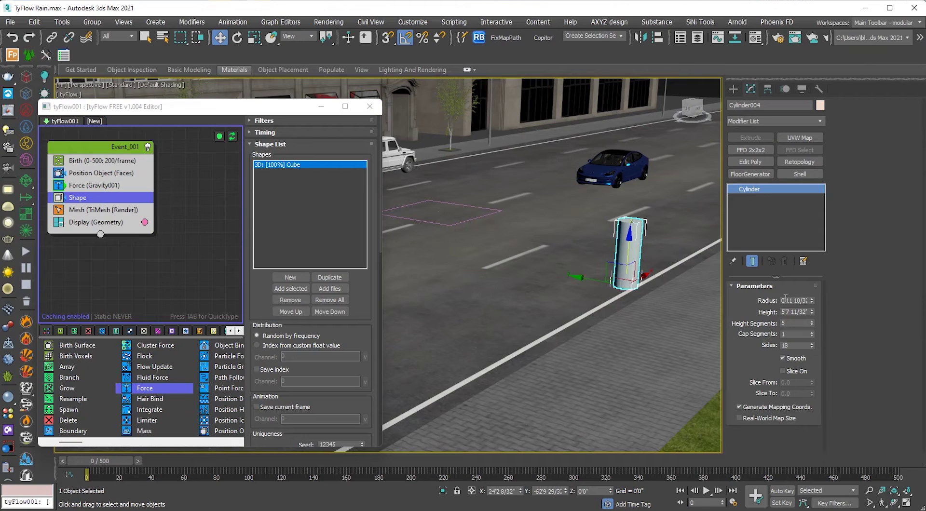
left_click_drag(785, 299, 818, 299)
key("BackSpace")
type(".25")
key("Return")
key("Tab")
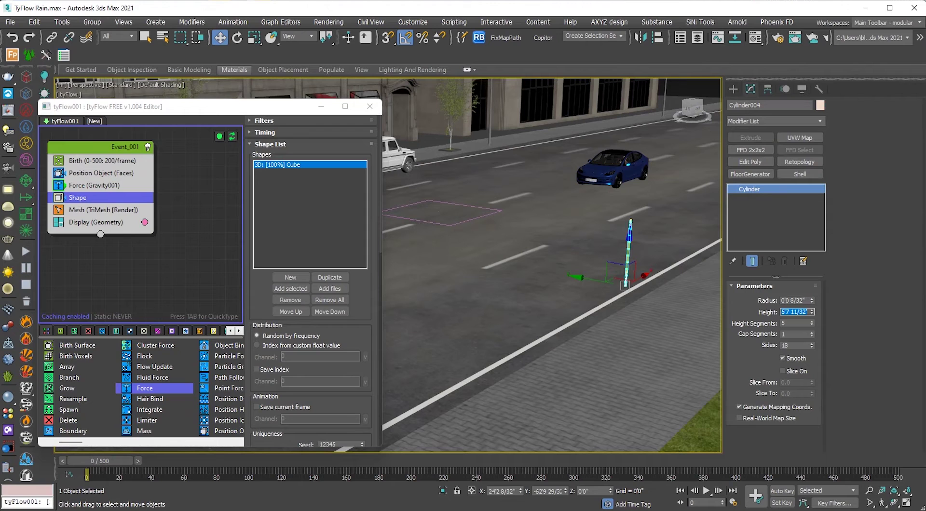
type("18")
key("Return")
key("z")
scroll(535, 308, "down", 9)
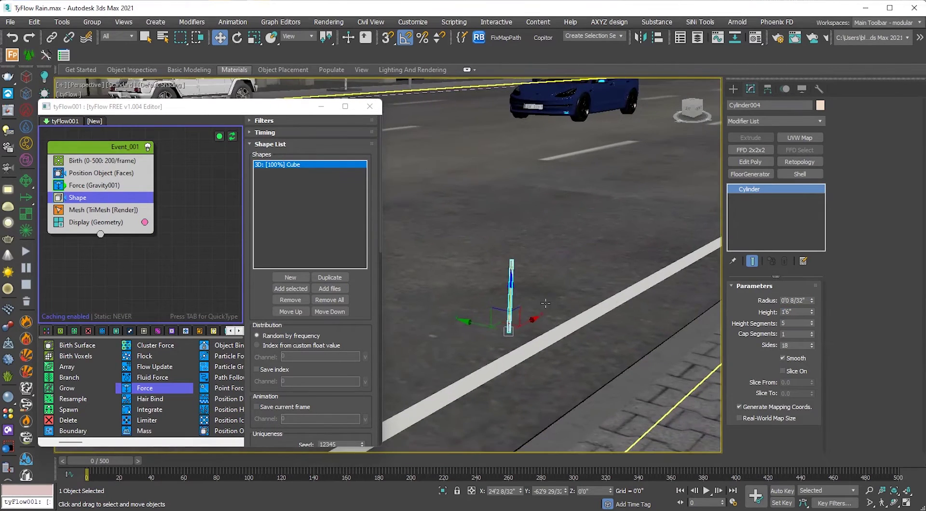
middle_click_drag(514, 295, 537, 282)
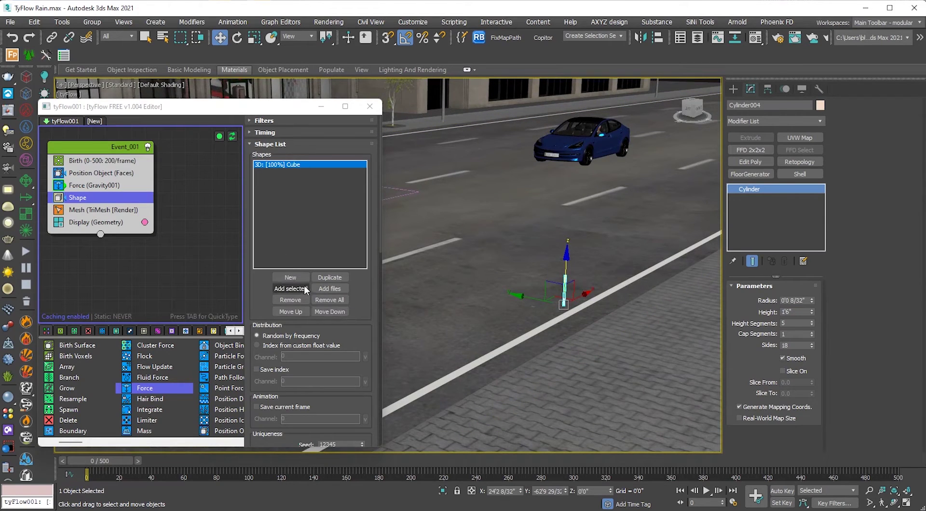
Replace the Cube in the Shape operator's list with the thin cylinder and scrub the timeline to frame 100.
left_click(291, 289)
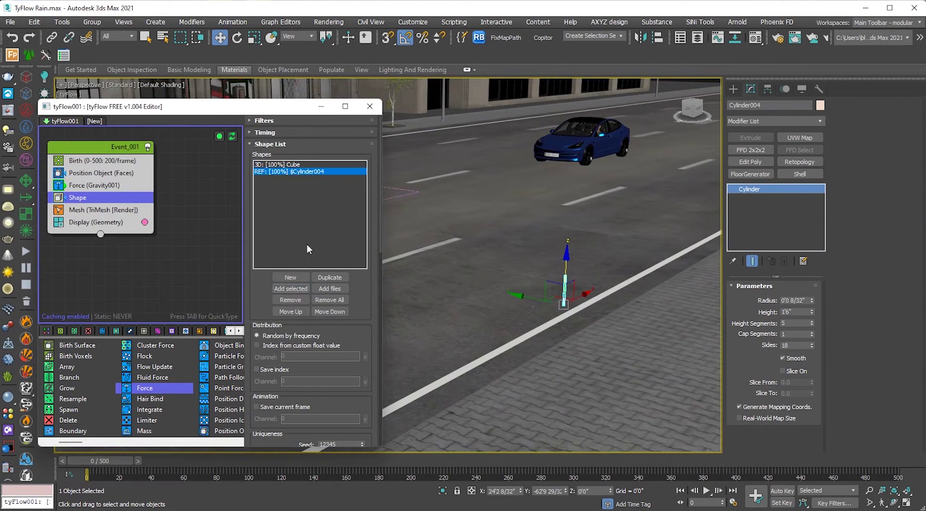
left_click(291, 165)
left_click(290, 300)
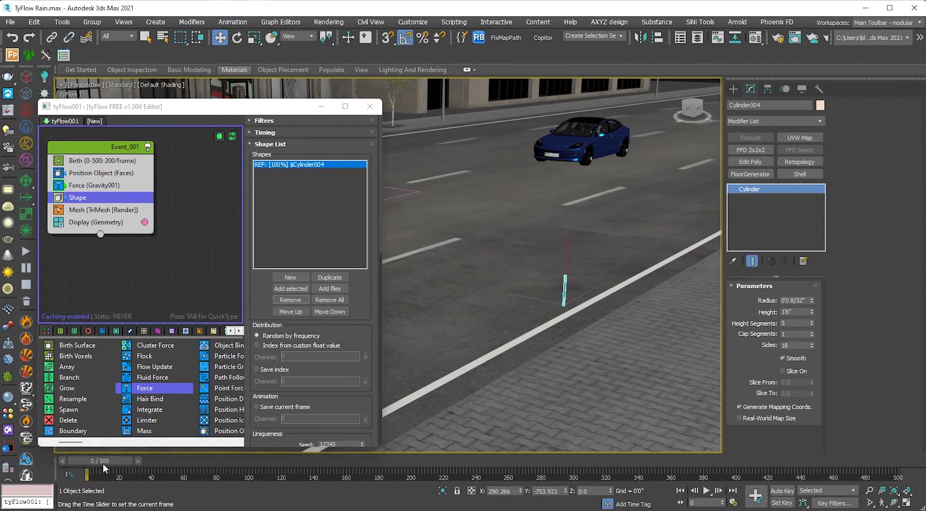
left_click_drag(103, 463, 259, 422)
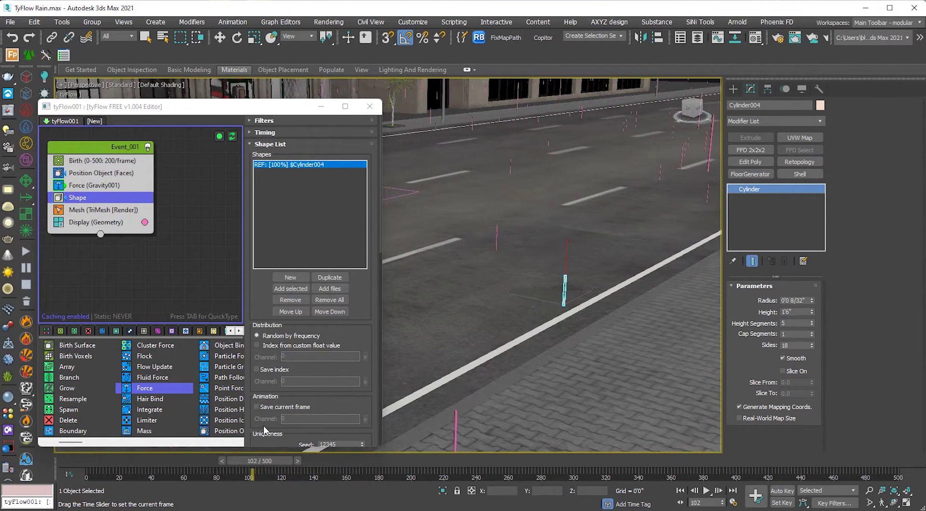
key("w")
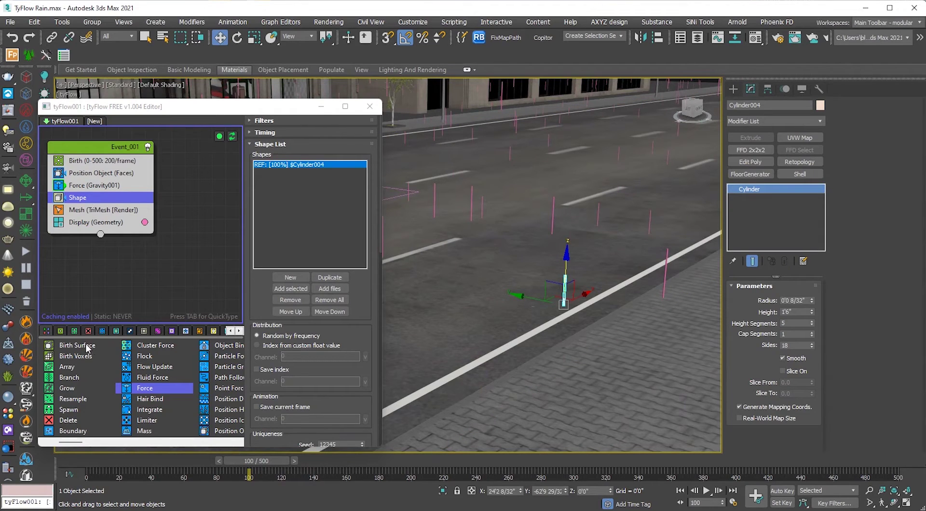
Insert a Collision operator between Shape and Mesh in the rain event.
left_click(144, 330)
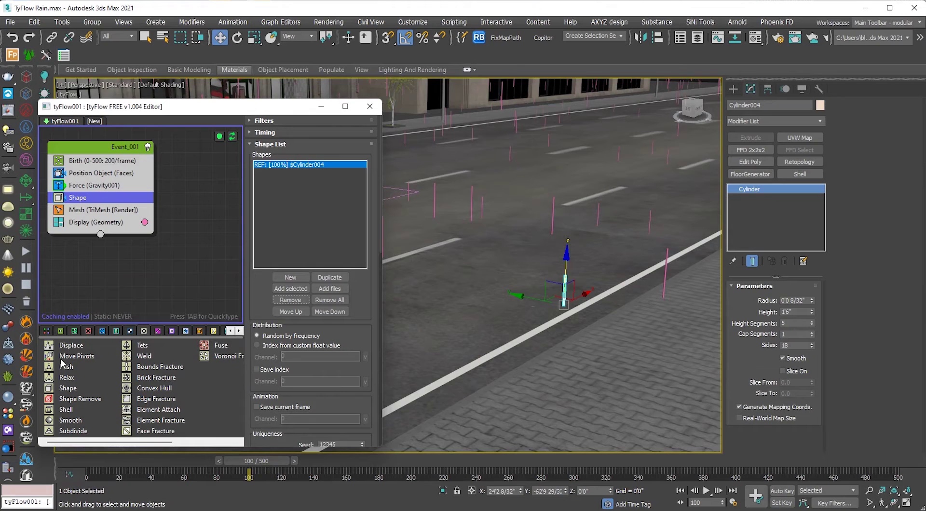
left_click(213, 332)
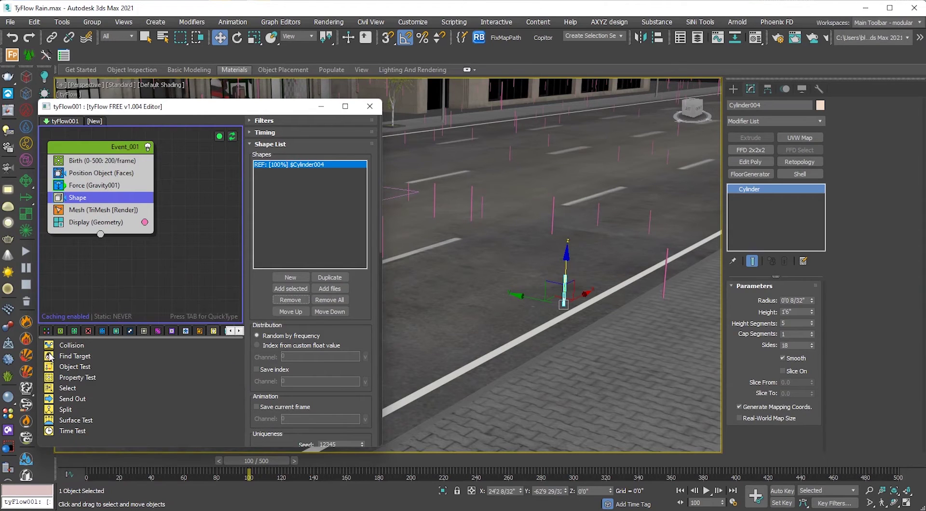
left_click_drag(67, 348, 85, 208)
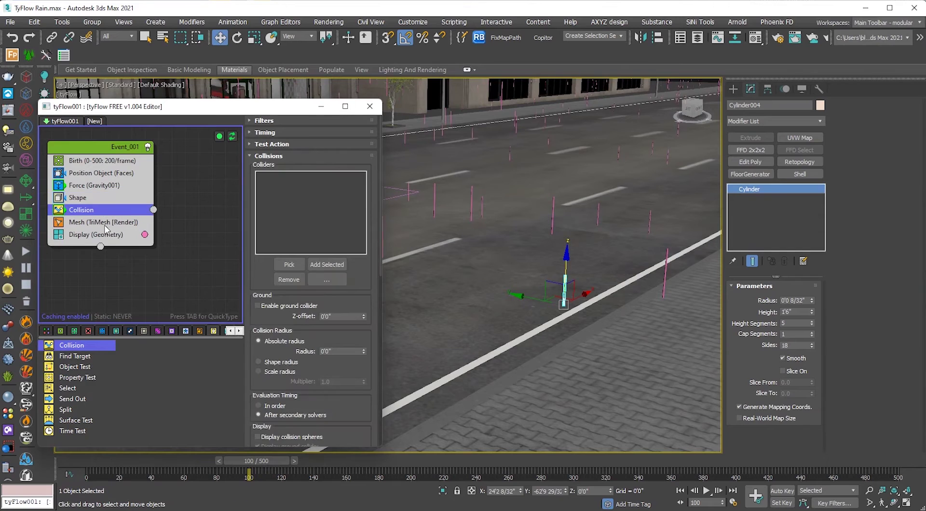
Select all objects of the Buildings layer in Scene Explorer and add them to the Collision operator's colliders.
left_click(92, 22)
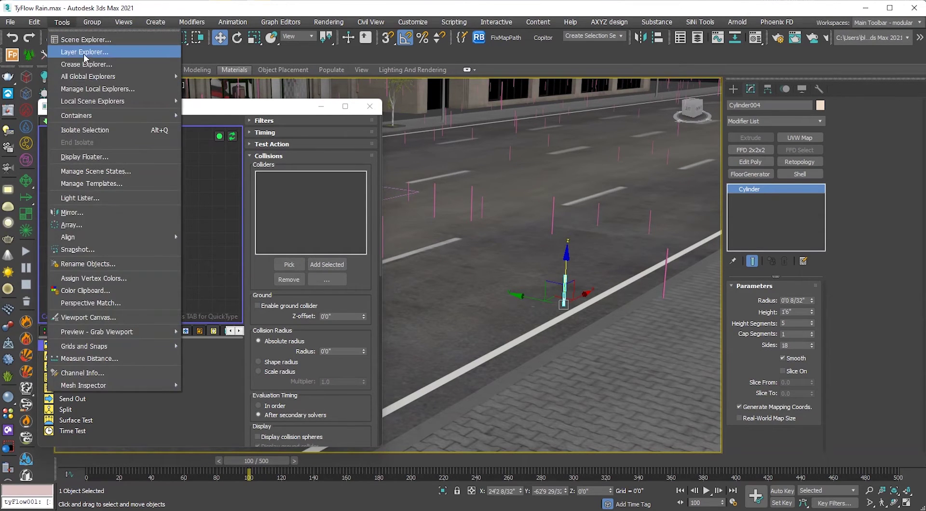
left_click(79, 39)
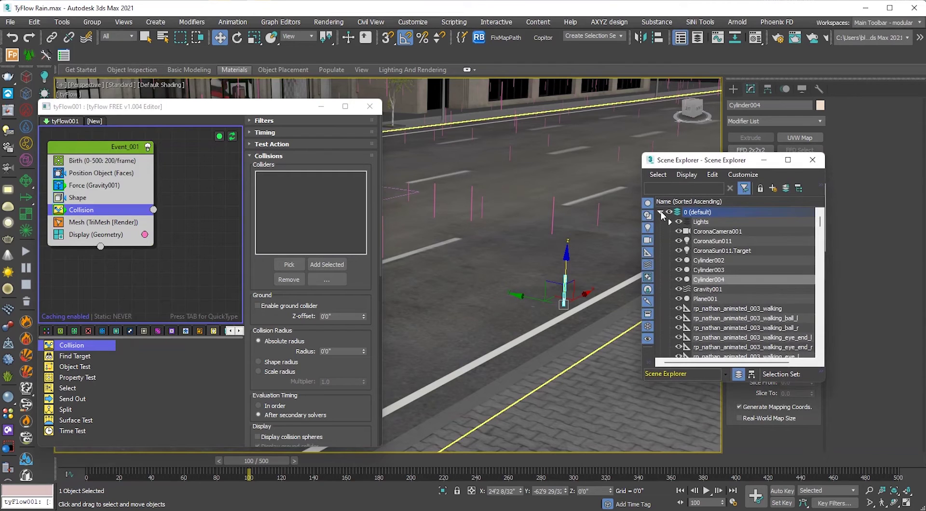
left_click(661, 213)
left_click(700, 225)
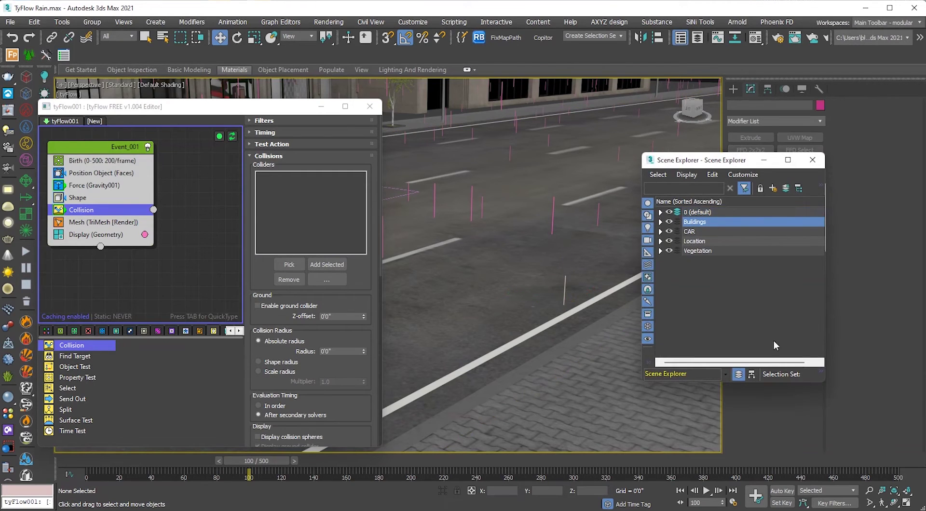
left_click(798, 188)
scroll(518, 212, "down", 2)
middle_click_drag(520, 231, 563, 334)
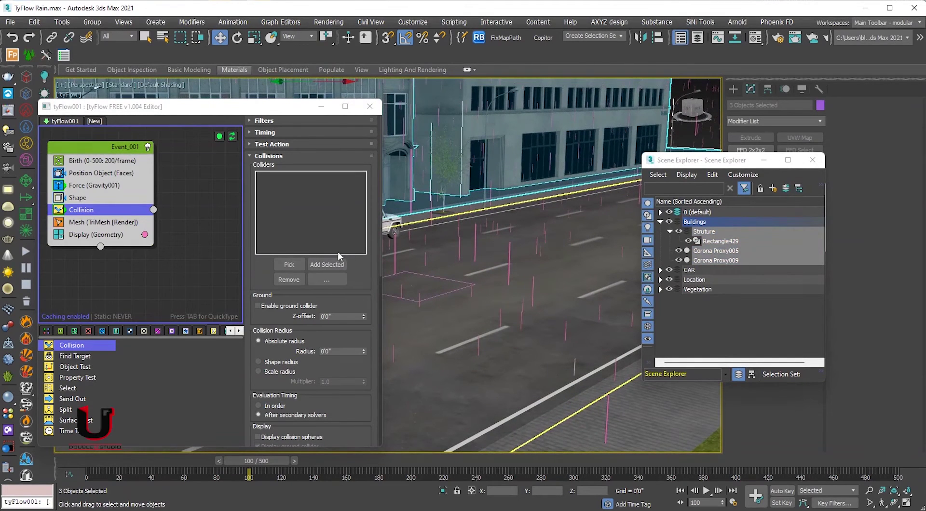
left_click(331, 268)
left_click(327, 264)
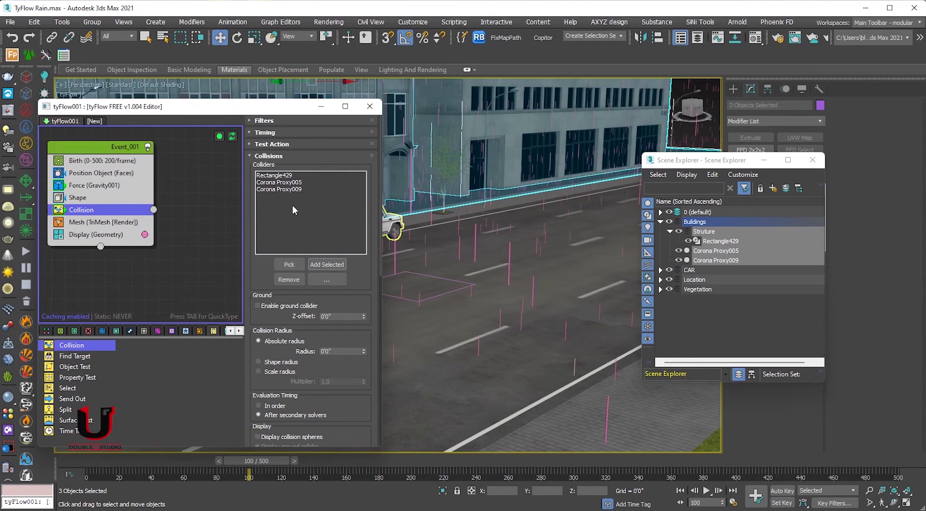
Select all objects of the CAR layer and add them to the Collision operator's colliders.
left_click(716, 268)
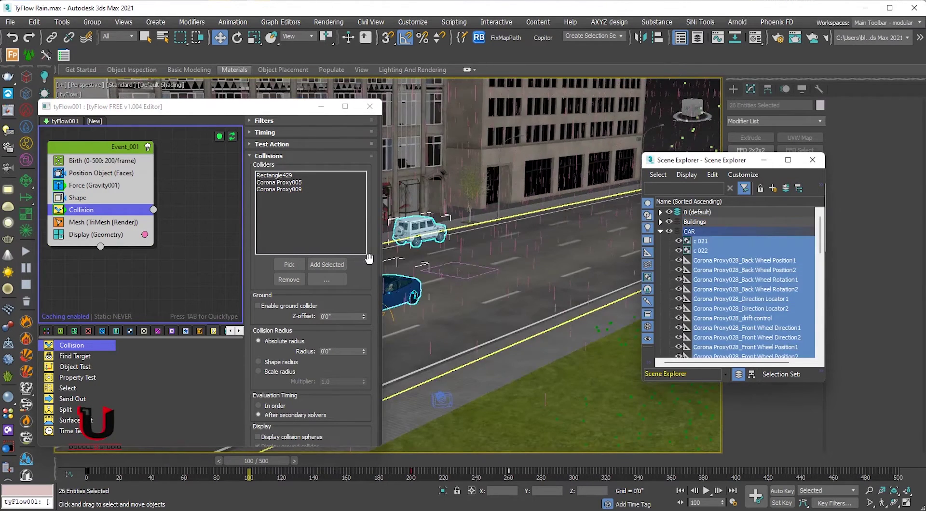
left_click_drag(368, 258, 371, 253)
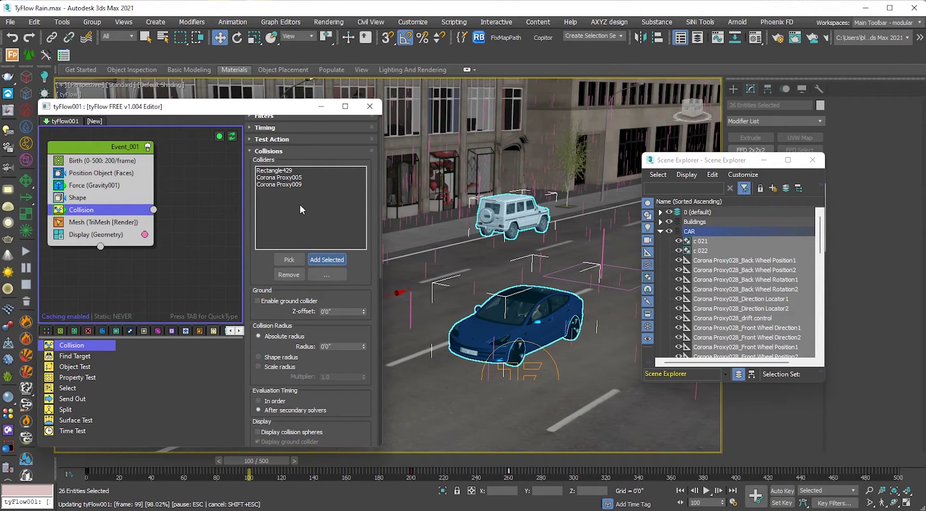
scroll(299, 206, "down", 3)
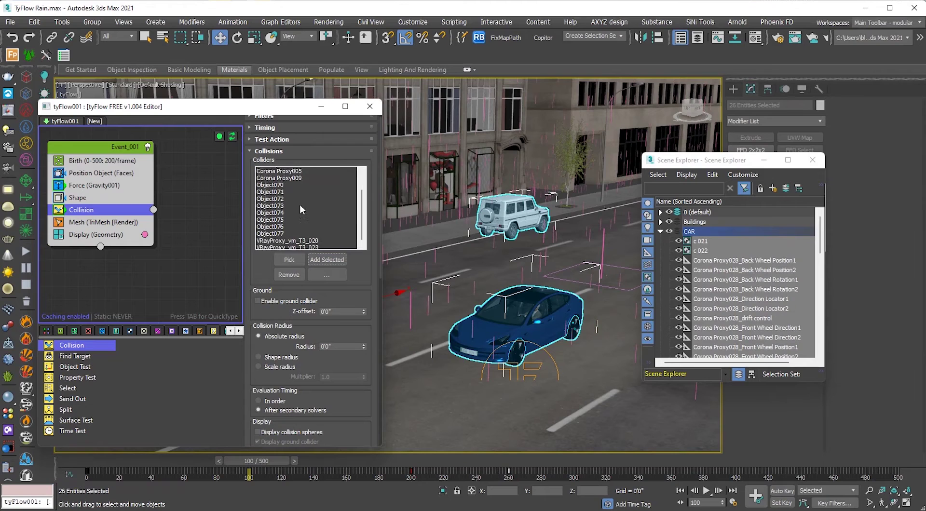
Add all objects of the Location layer to the Collision operator's colliders and close Scene Explorer.
left_click(664, 232)
left_click(706, 244)
left_click(798, 188)
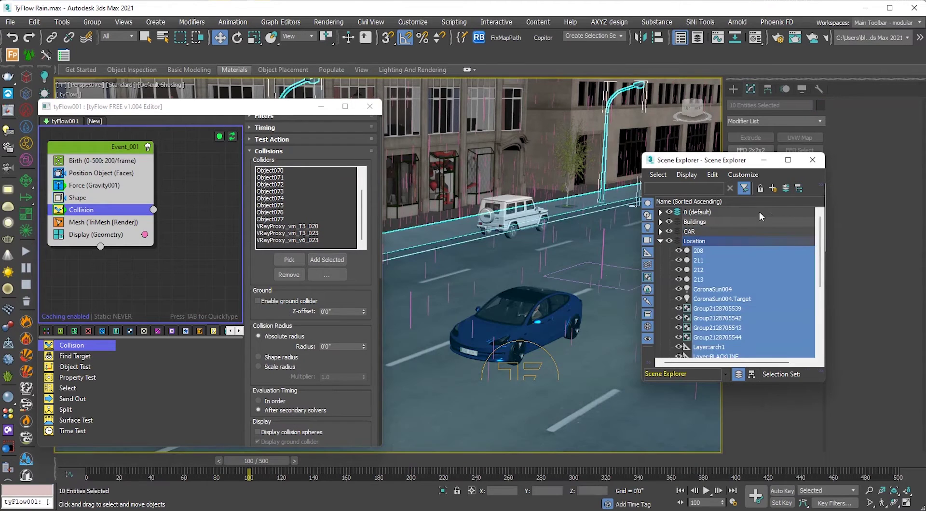
left_click(323, 259)
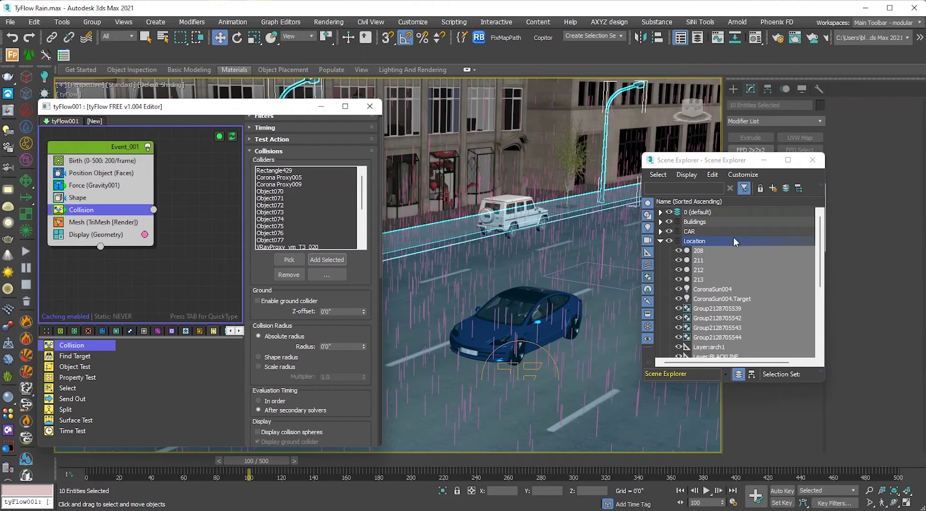
left_click(660, 241)
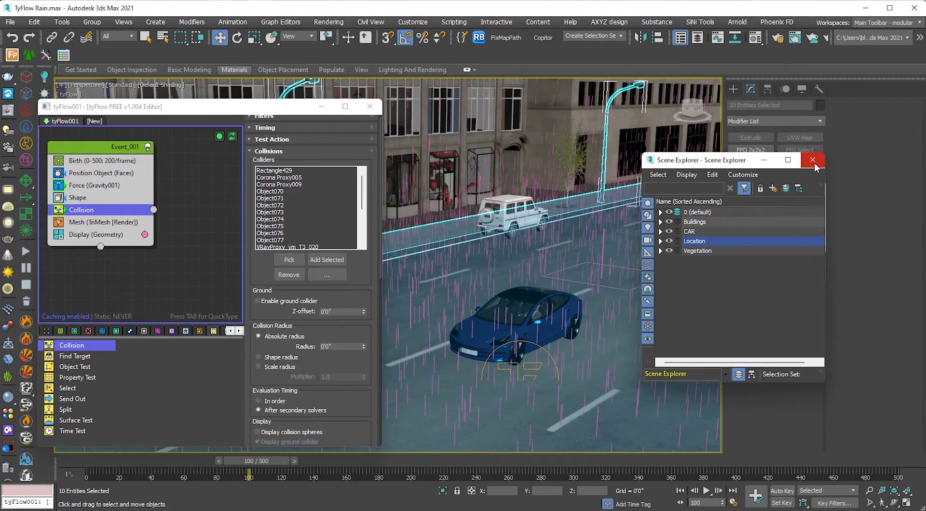
left_click(813, 160)
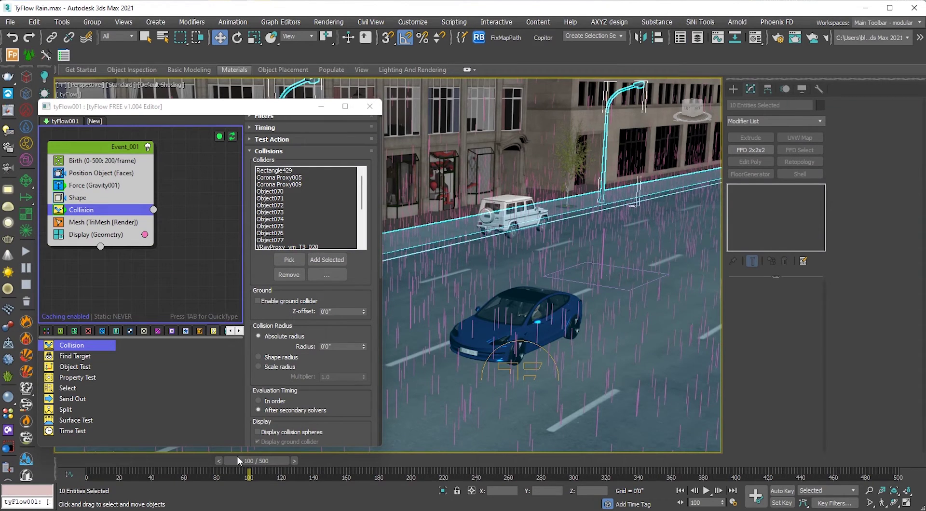
Return the timeline to frame 0 and set the Birth operator's start frame to -250.
left_click_drag(239, 461, 50, 458)
key("w")
left_click(102, 161)
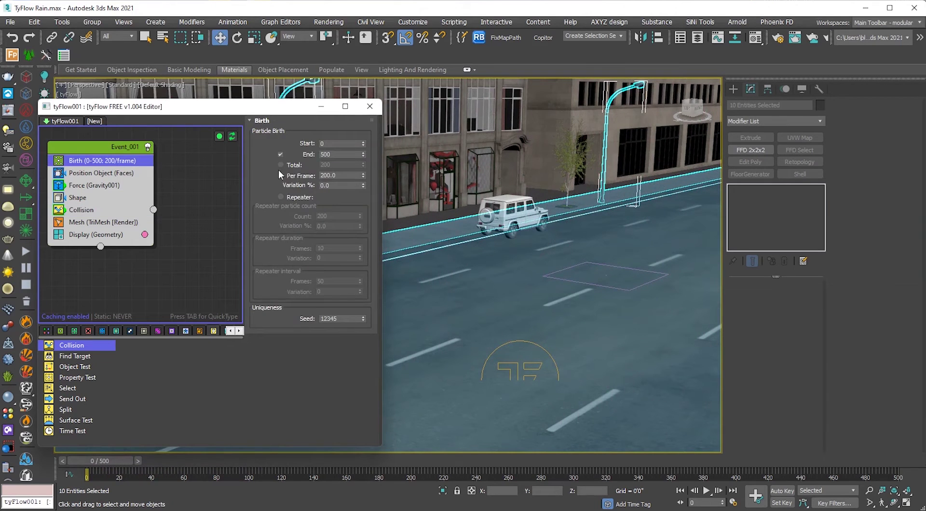
left_click(328, 143)
type("-25")
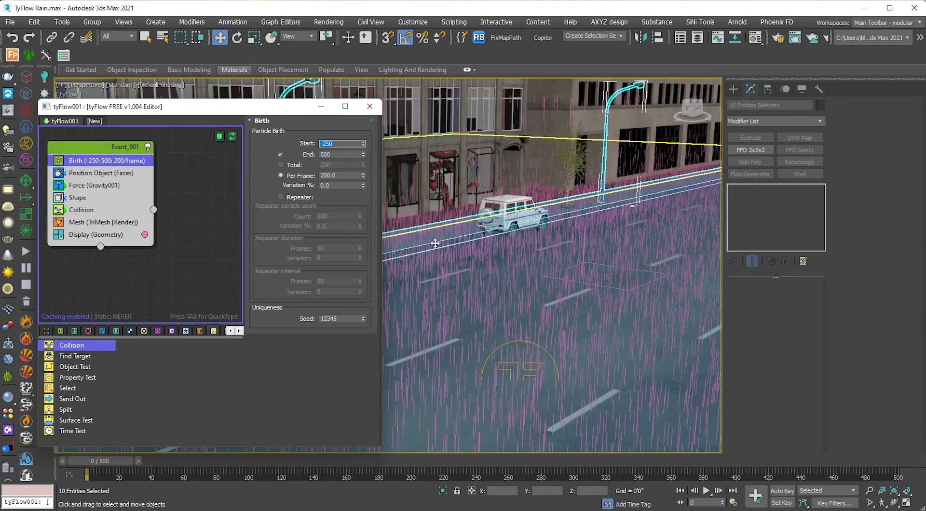
Check the rain at the start of the timeline and switch the viewport to the CoronaCamera001 view.
mouse_move(118, 463)
left_mouse_down()
mouse_move(137, 465)
mouse_move(108, 467)
left_mouse_up()
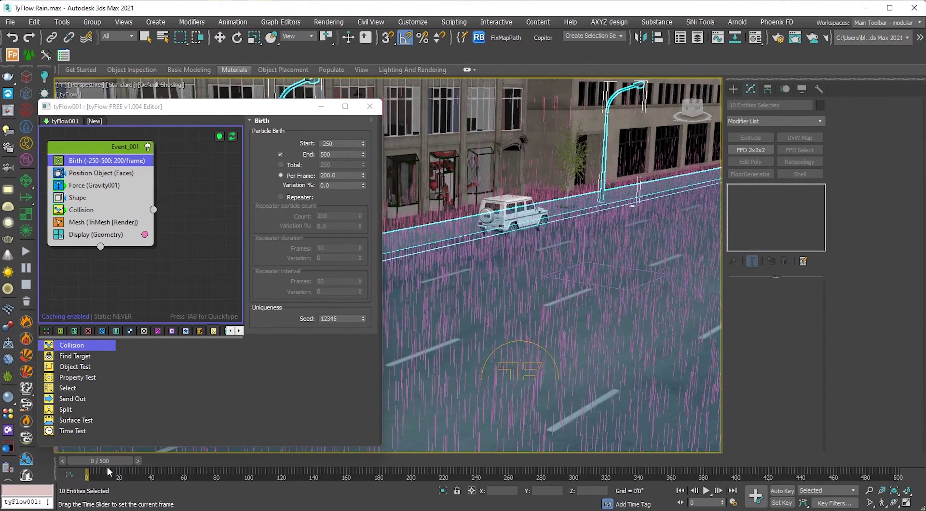
key("w")
middle_click_drag(510, 331, 534, 344)
key("c")
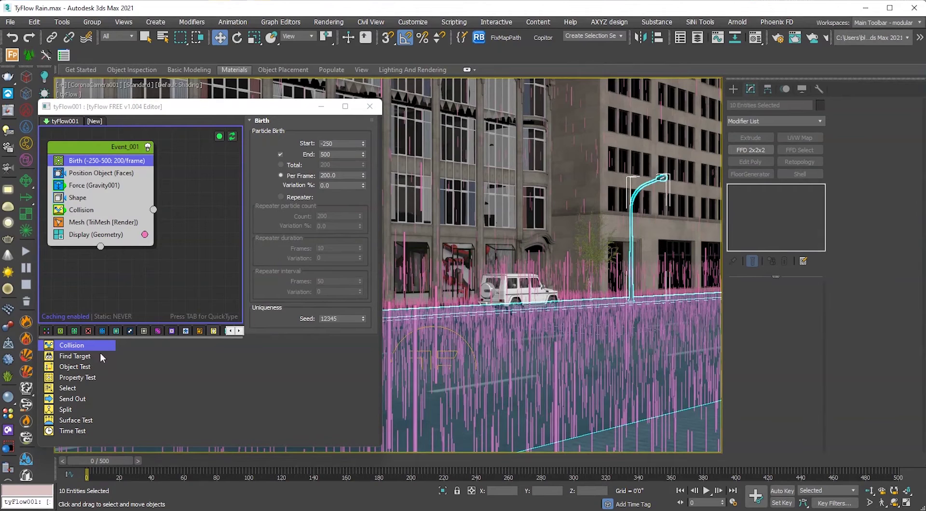
Create a second event containing a Spawn operator in the tyFlow graph, beside and slightly below the rain event.
left_click(77, 329)
left_click_drag(62, 389, 197, 245)
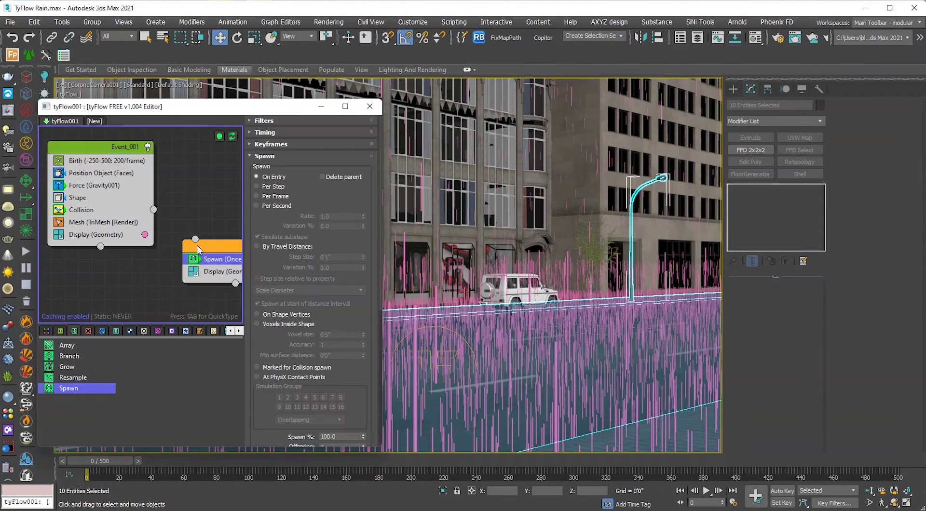
scroll(166, 220, "down", 2)
middle_click_drag(166, 219, 129, 223)
scroll(129, 223, "up", 2)
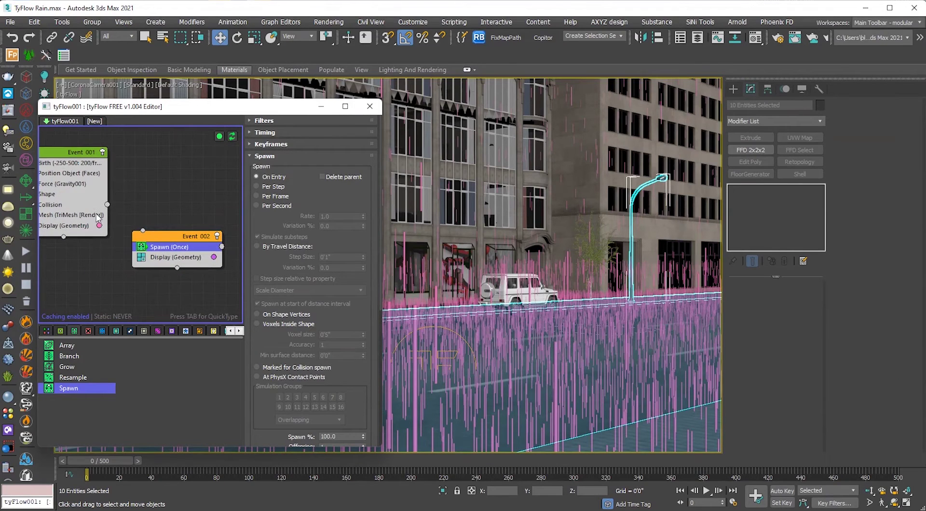
scroll(152, 232, "down", 1)
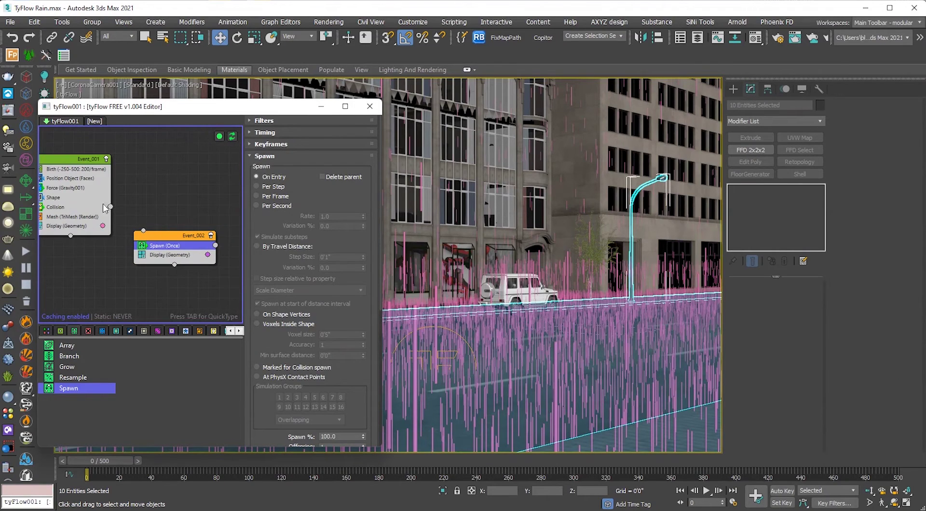
Connect the Collision operator's output in the rain event to the input of the Spawn event.
left_click_drag(110, 207, 143, 230)
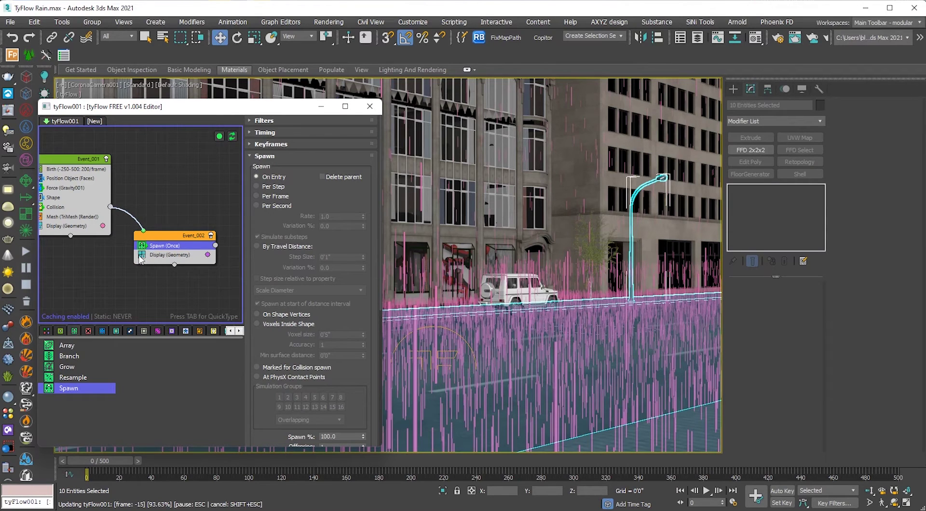
middle_click_drag(143, 253, 145, 242)
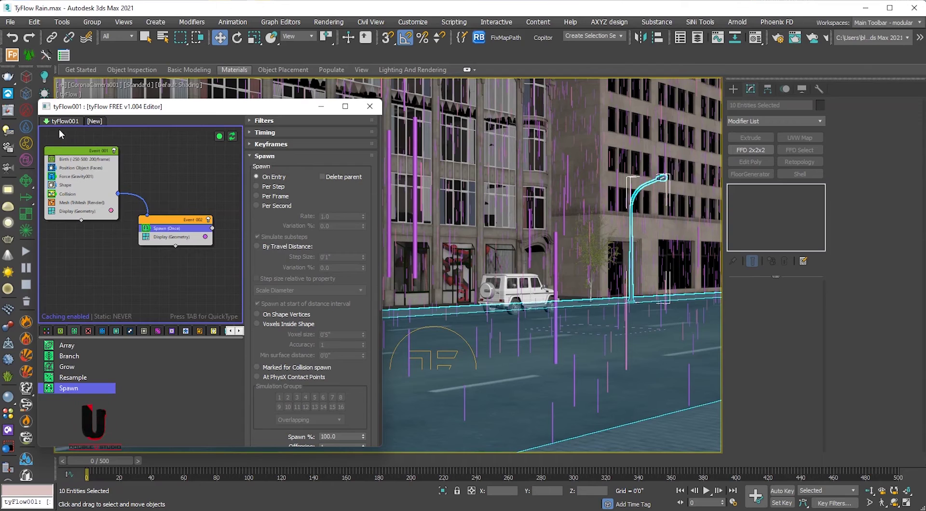
Copy the rain event's Force operator into the Spawn event and place it between the Spawn and Display operators.
left_click(68, 177)
right_click(69, 180)
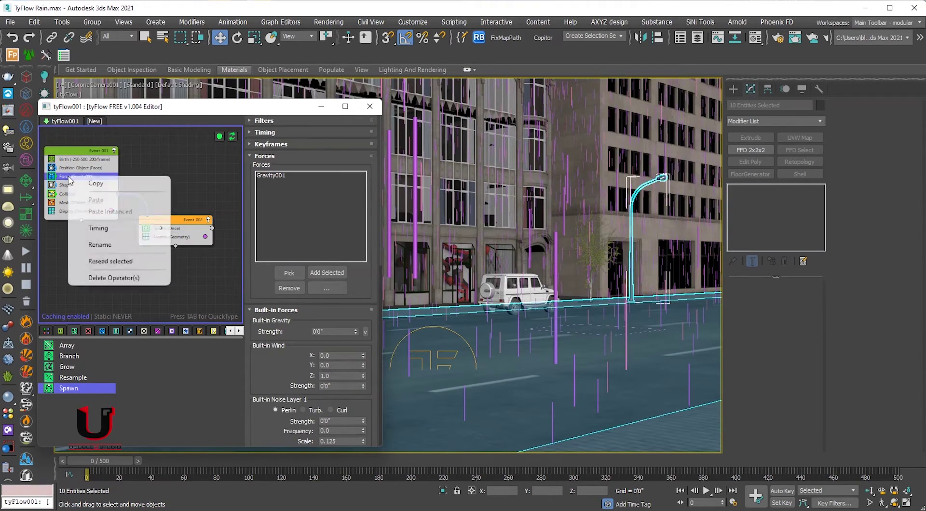
left_click(103, 185)
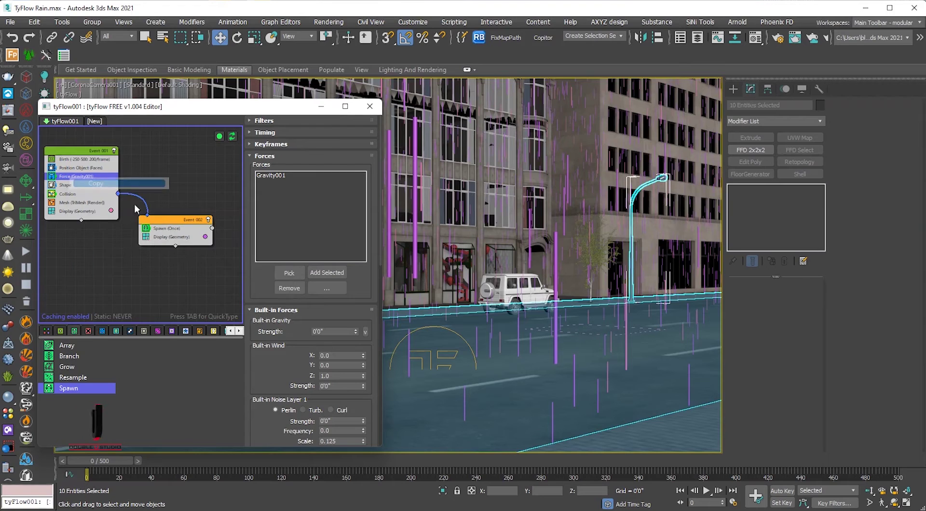
right_click(187, 243)
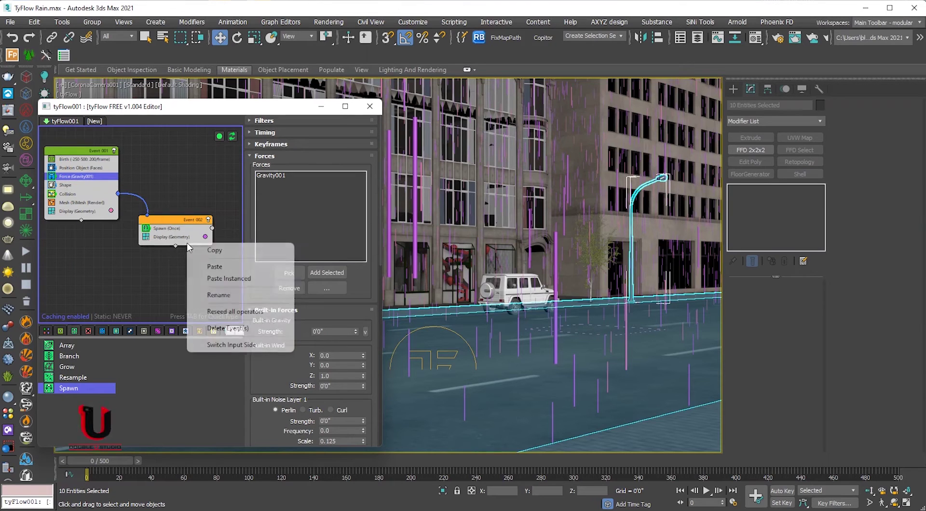
left_click(209, 267)
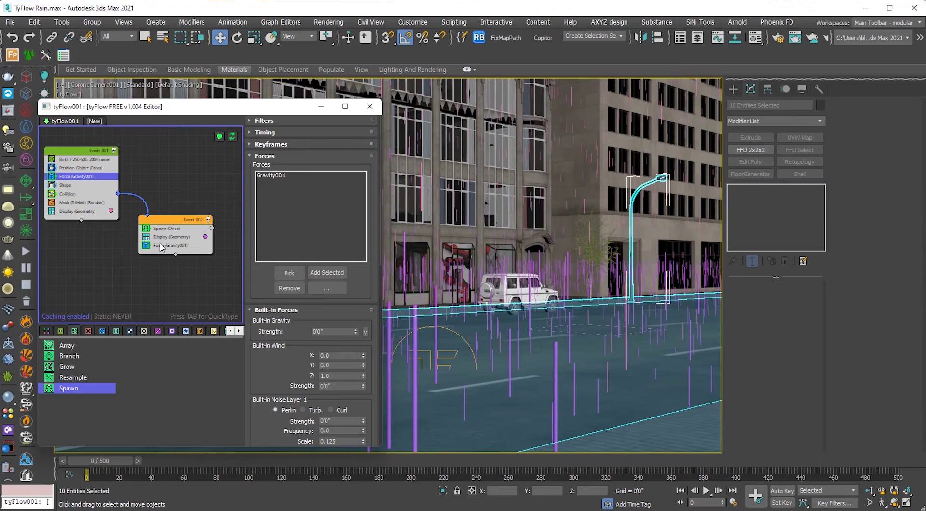
left_click_drag(161, 249, 161, 234)
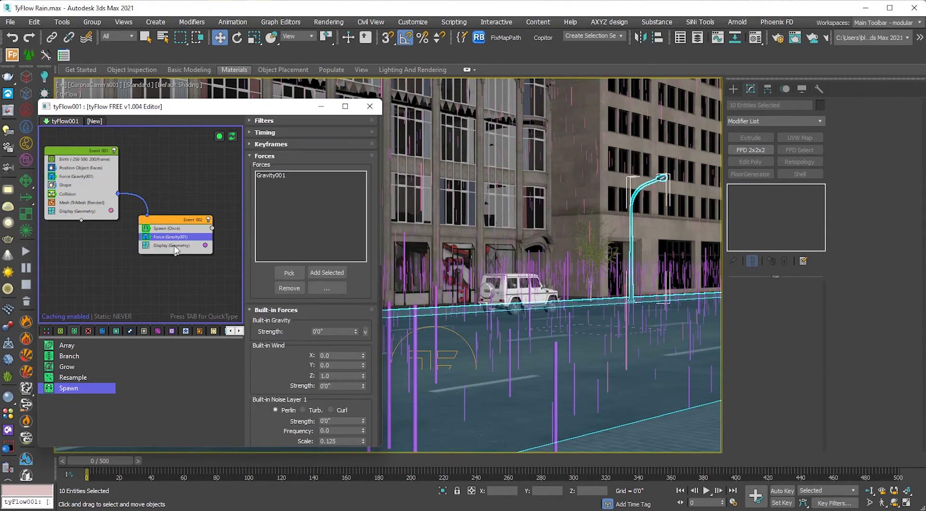
Set the display type of the Spawn event's Display operator to Small Dots.
left_click(162, 246)
left_click(285, 143)
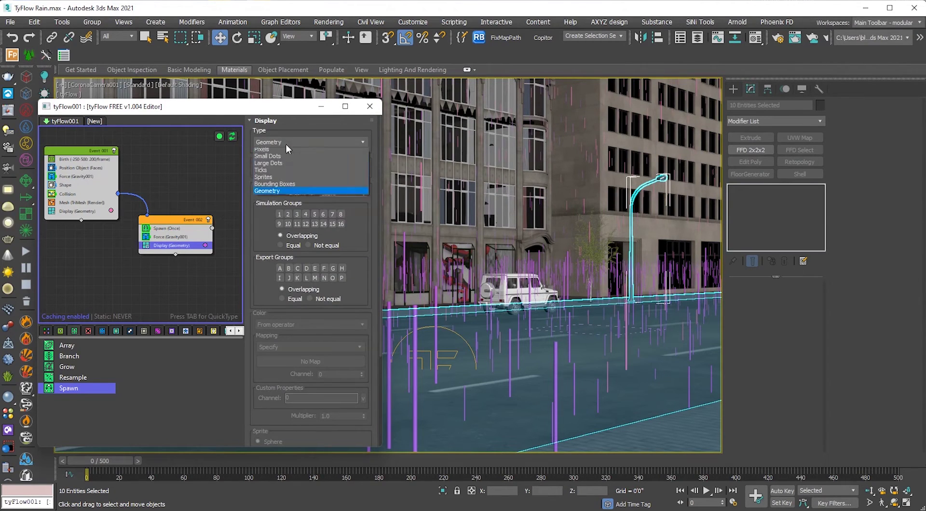
left_click(268, 159)
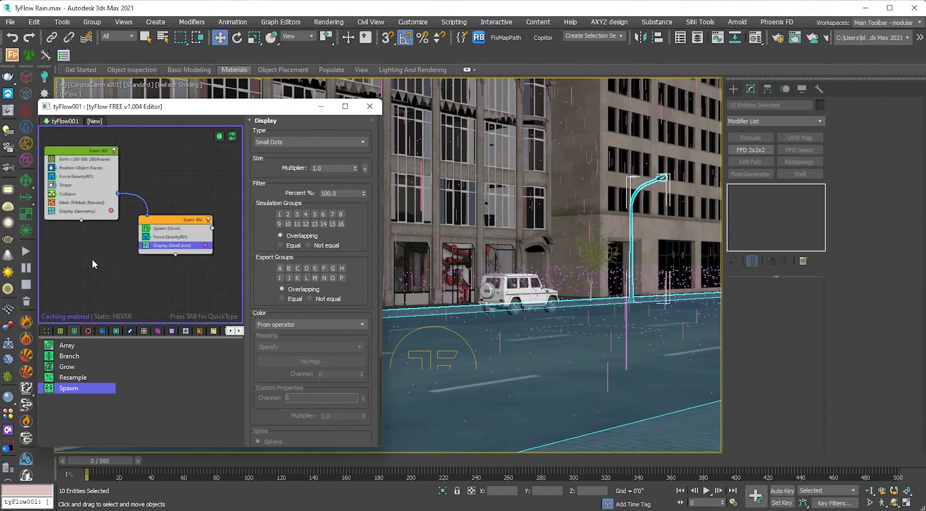
Disable the tyFlow001 simulation while its operators are being edited.
left_click(70, 95)
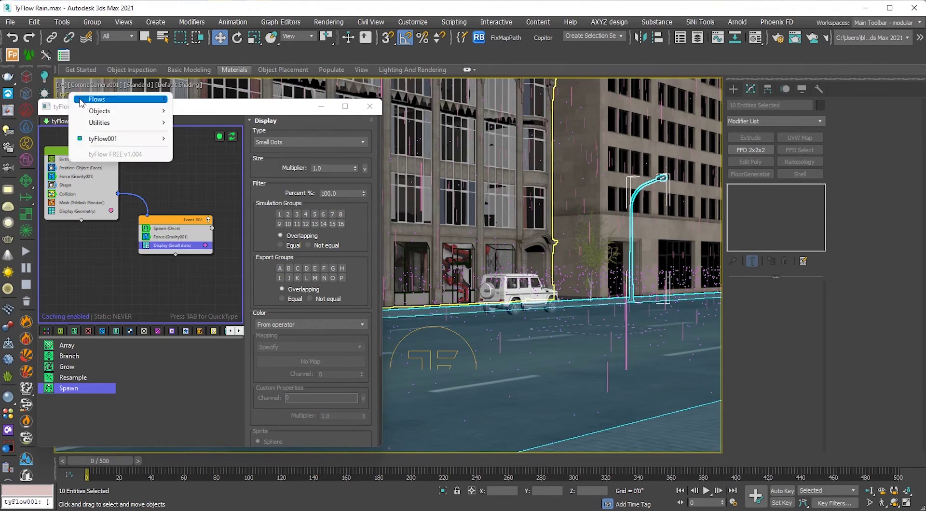
mouse_move(122, 140)
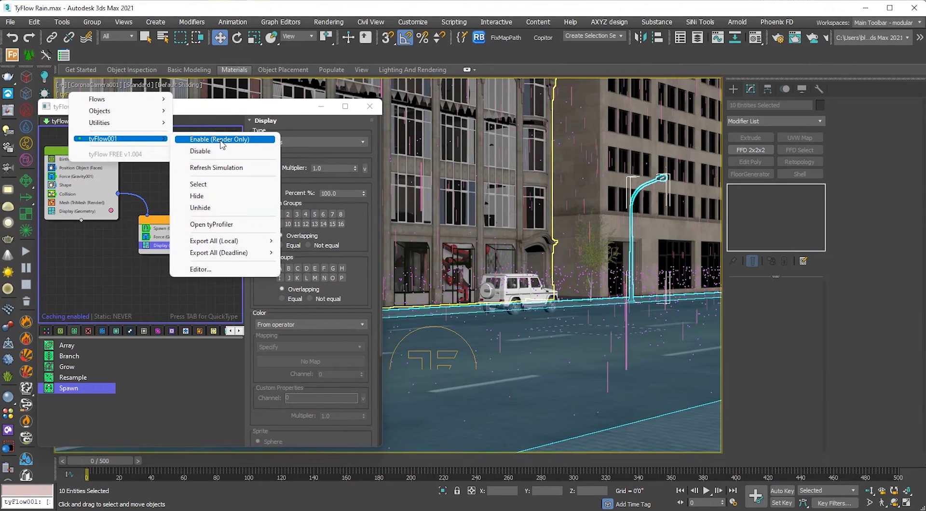
left_click(212, 152)
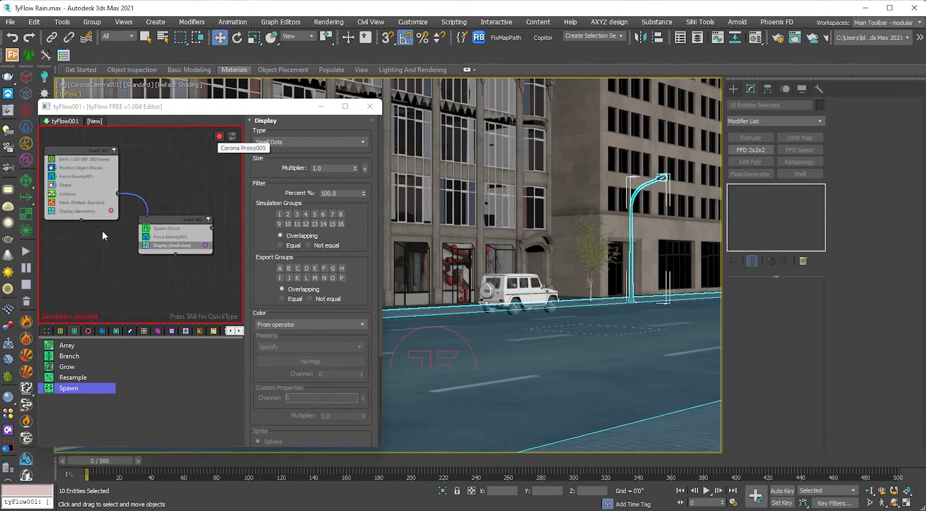
In the Collision operator's particle interaction, set Bounce to 10%, its Variation to 50% and Diverge to 50%.
left_click(68, 195)
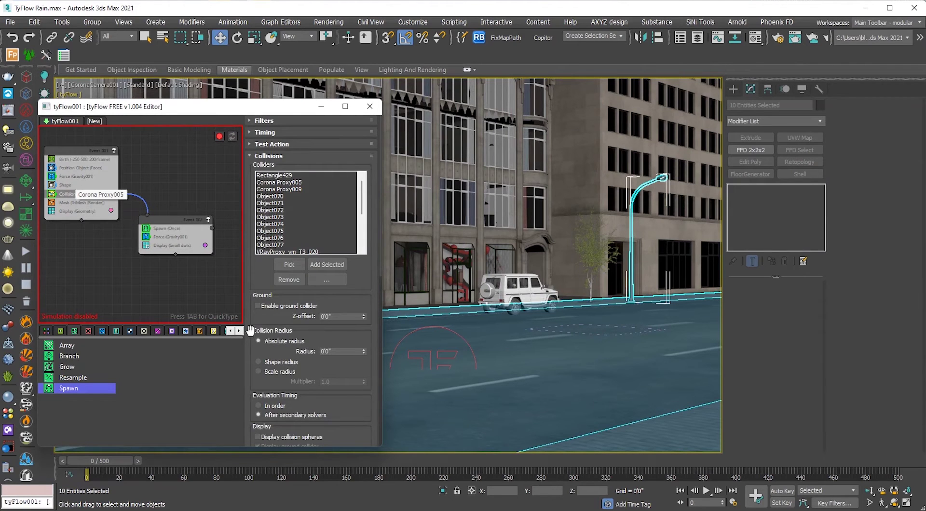
scroll(250, 315, "down", 3)
scroll(249, 315, "down", 5)
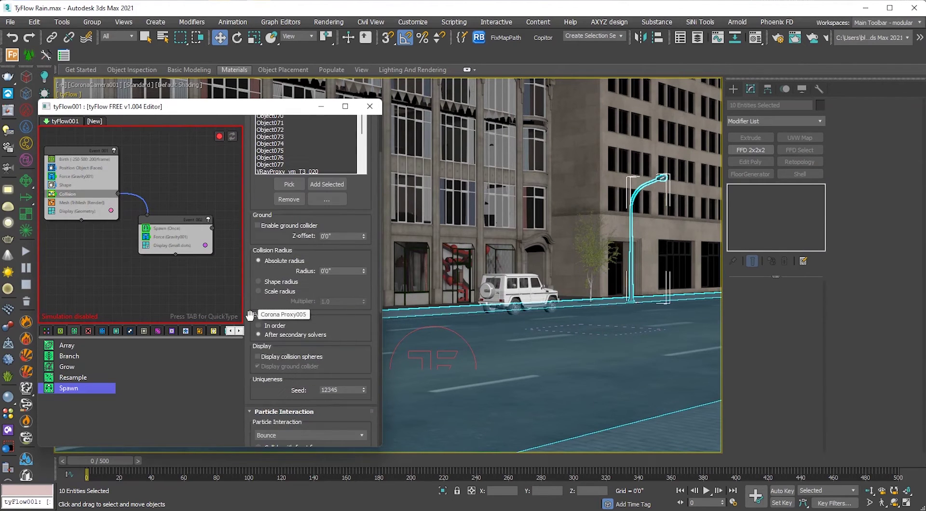
scroll(249, 315, "down", 1)
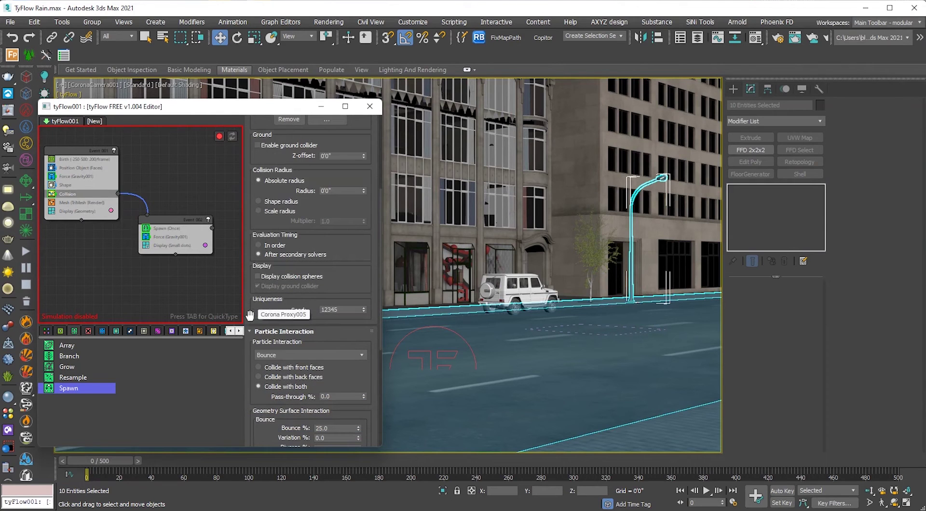
scroll(248, 351, "down", 1)
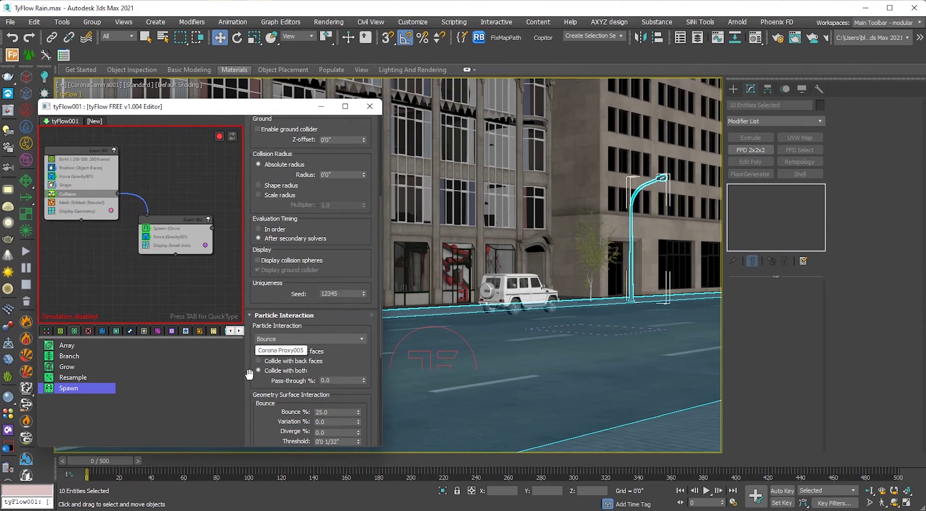
scroll(249, 389, "down", 2)
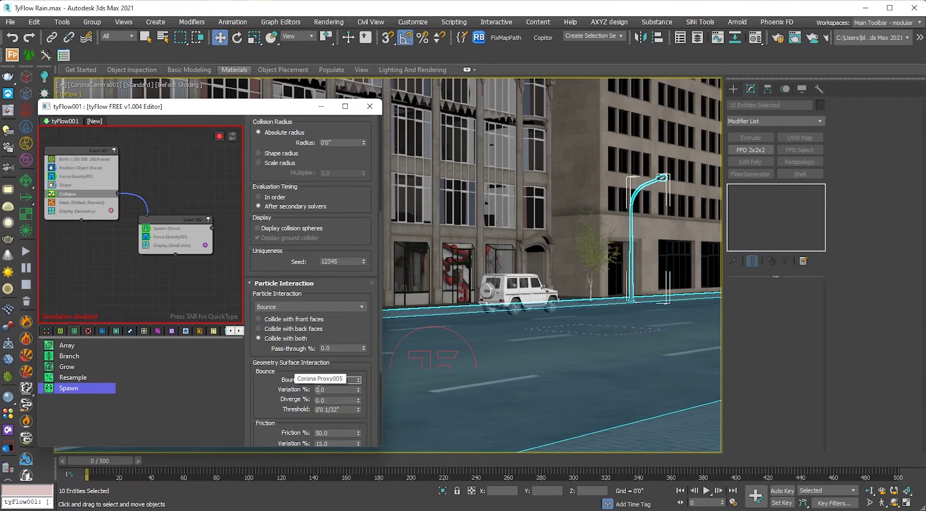
scroll(357, 374, "down", 3)
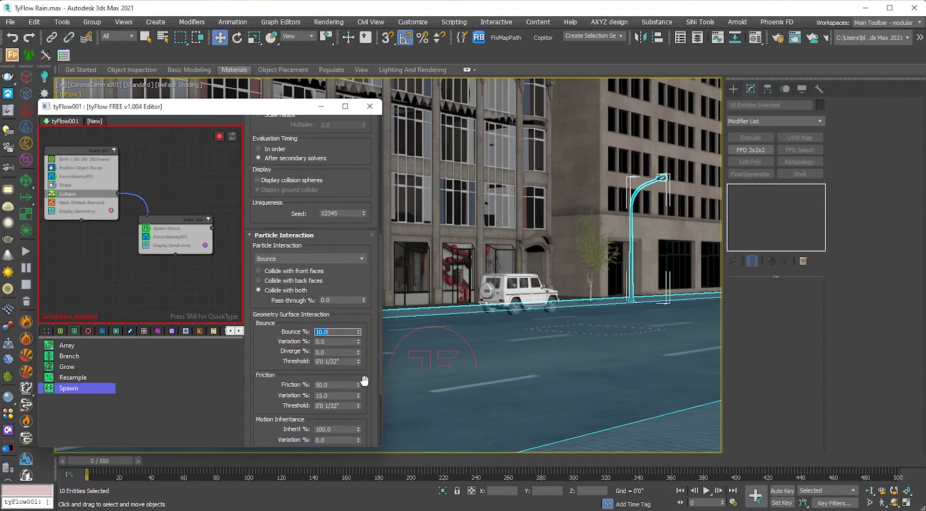
key("Tab")
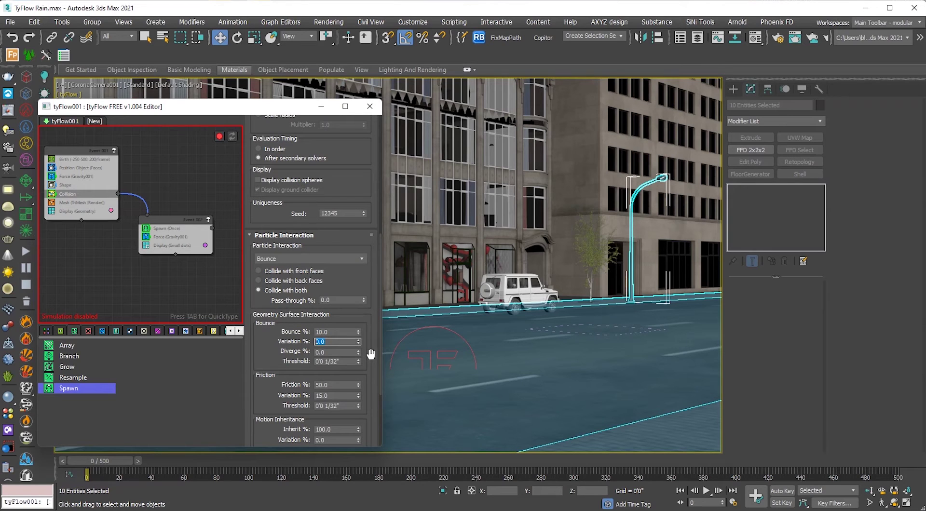
type("50")
key("Tab")
type("5")
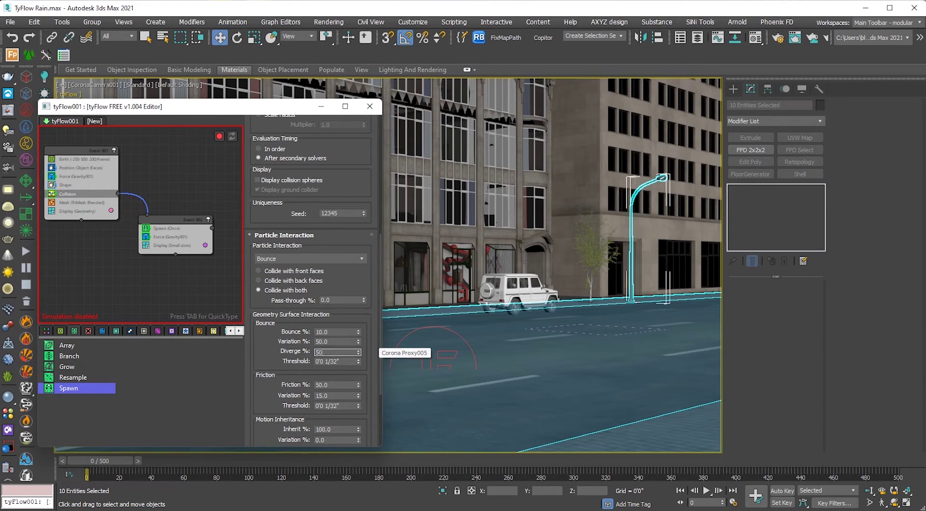
left_click(268, 352)
Set the Spawn operator in the second event to produce 10 offspring.
left_click(161, 232)
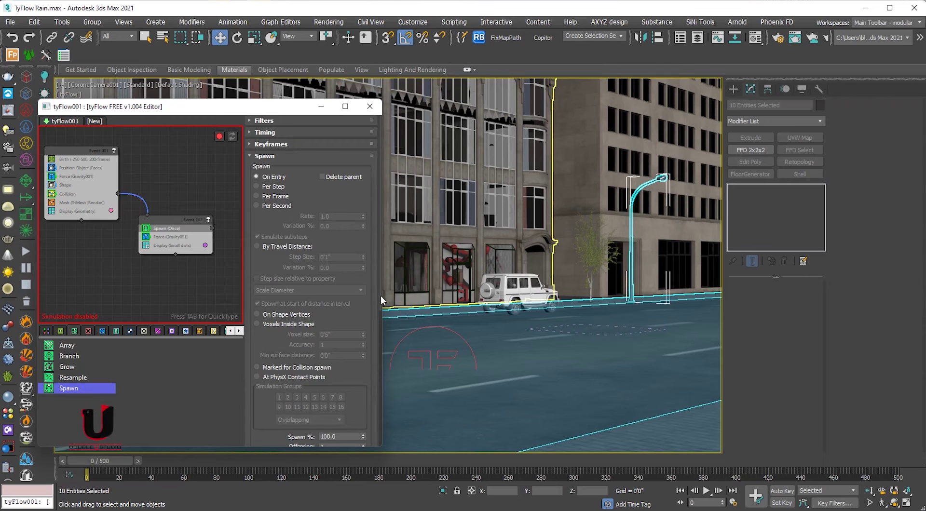
scroll(374, 287, "down", 5)
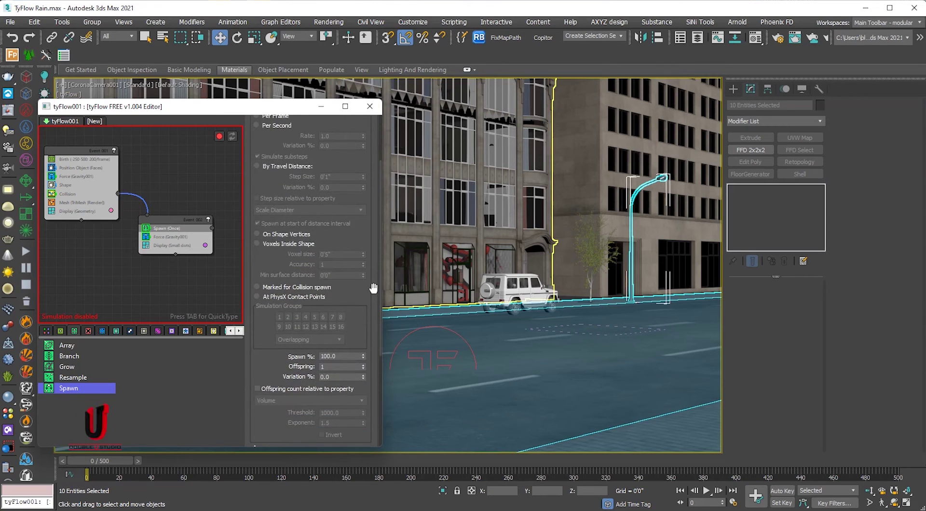
left_click(331, 368)
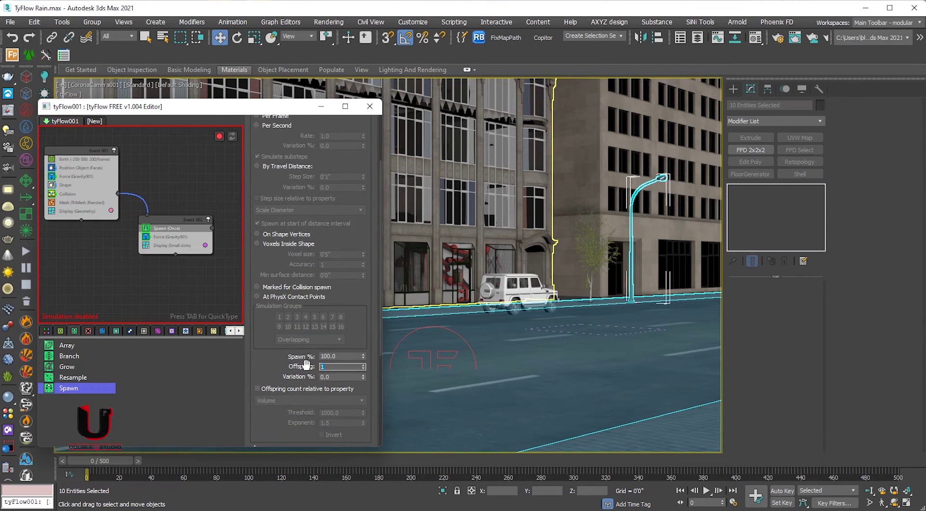
type("0")
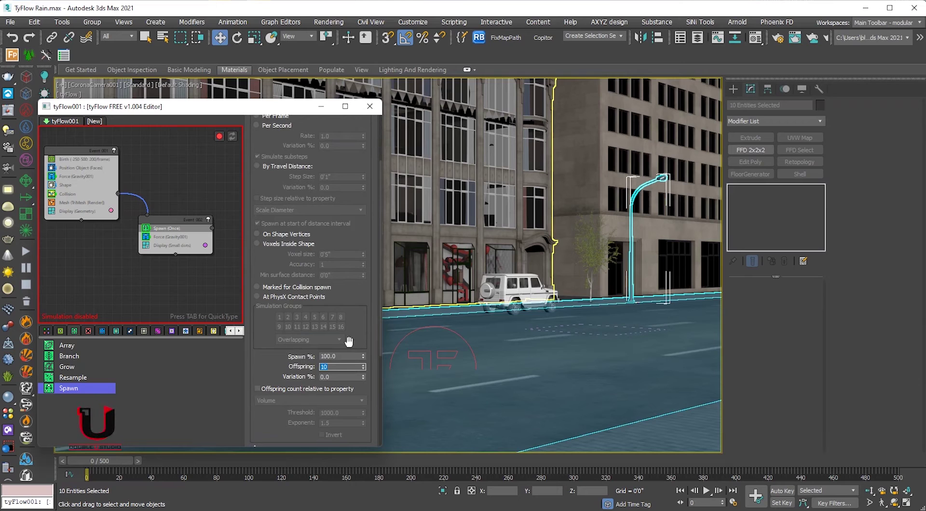
key("Return")
In the Spawn operator's inherited properties, set velocity Inherited to 50%, Variation to 50% and Divergence to 50.
scroll(356, 331, "down", 2)
scroll(367, 356, "down", 7)
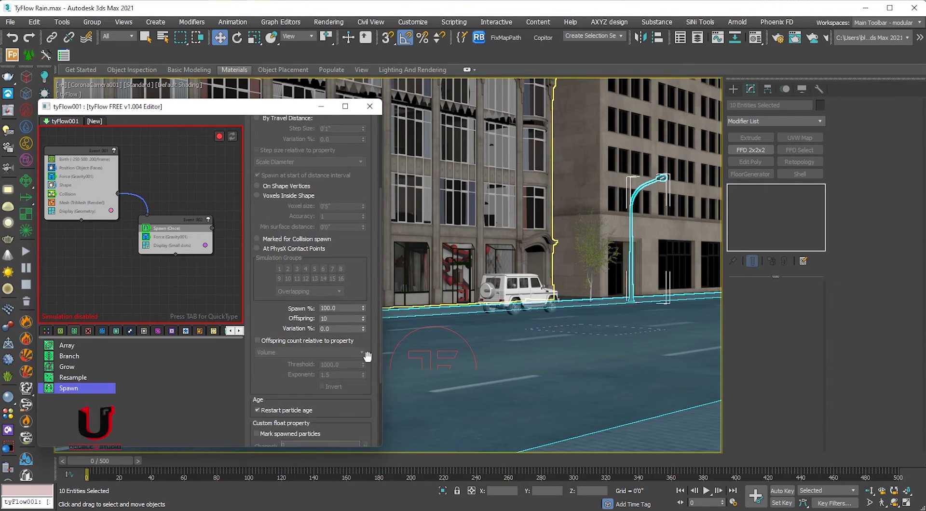
scroll(367, 355, "down", 1)
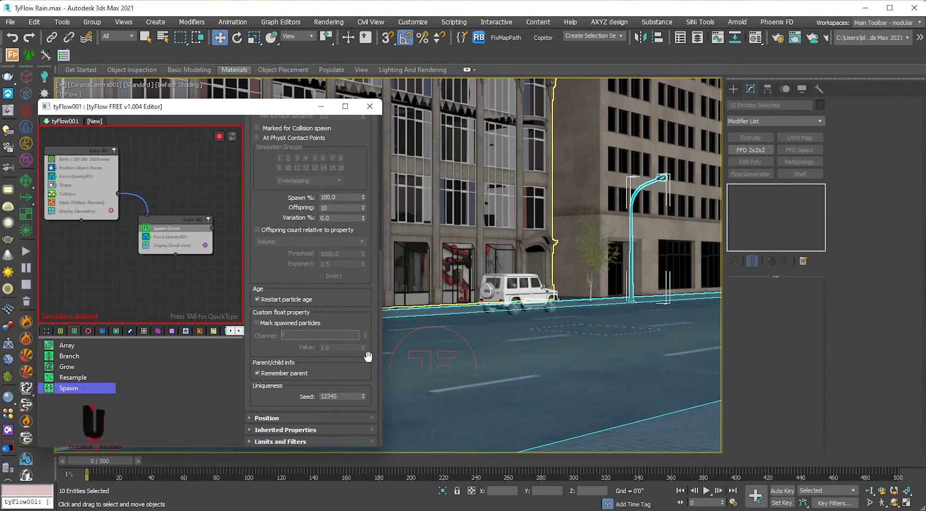
left_click(307, 431)
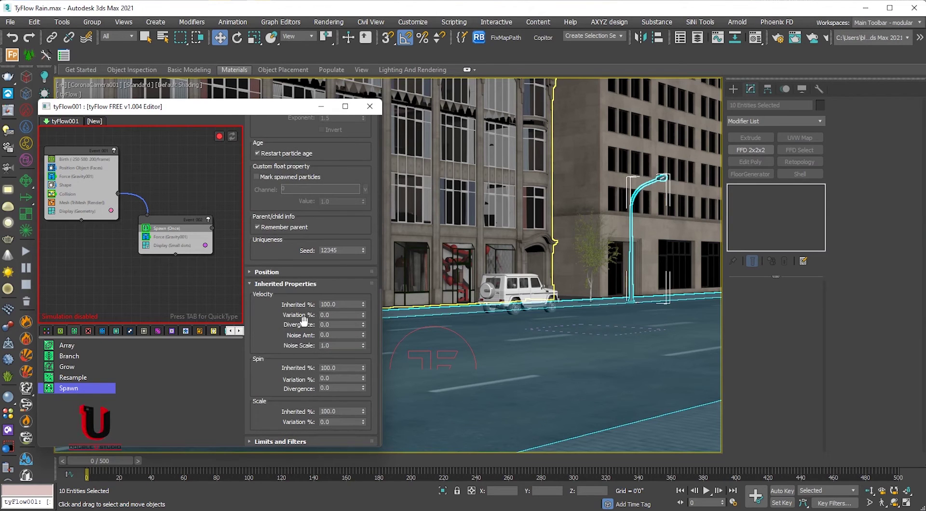
double_click(343, 305)
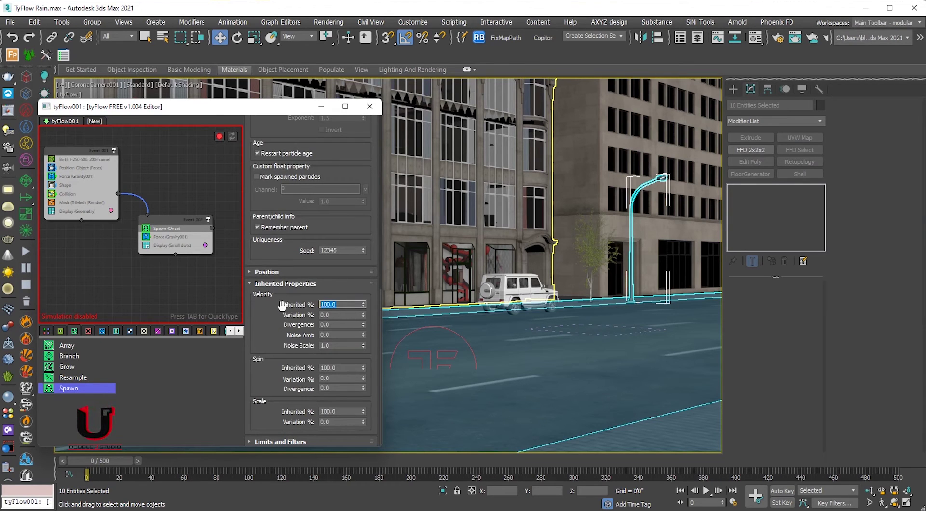
type("5")
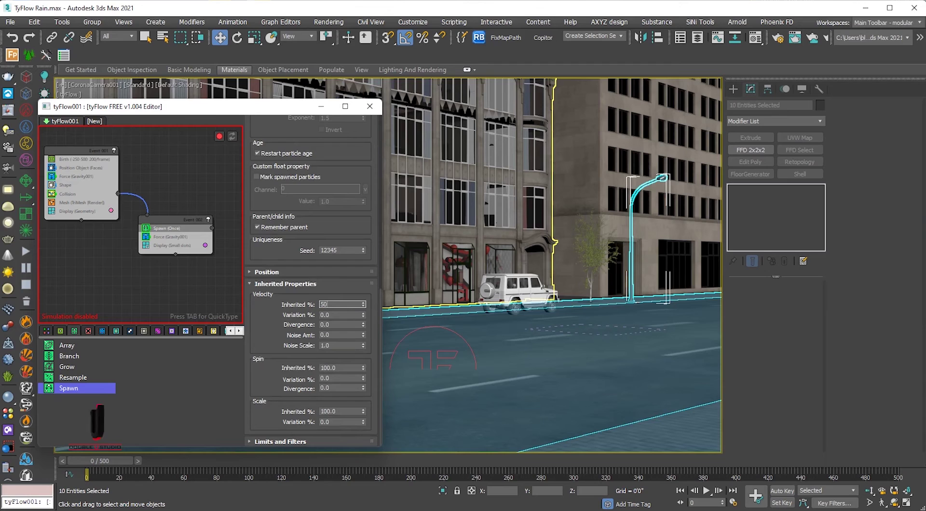
type("0")
key("Tab")
type("50")
key("Tab")
type("5")
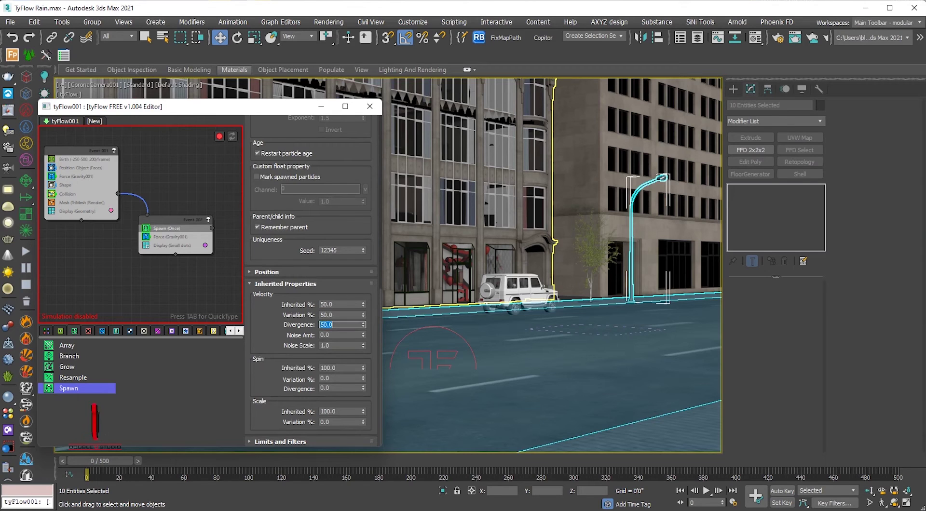
left_click(269, 316)
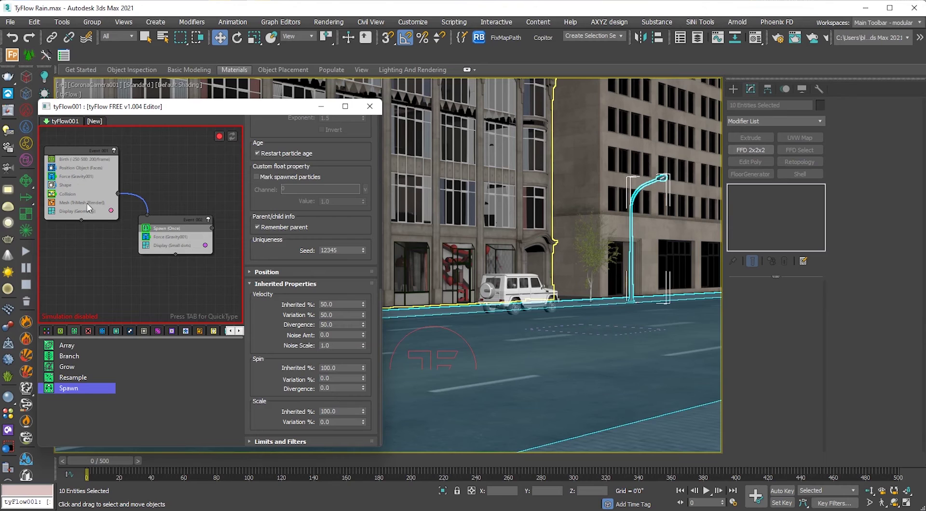
Copy the first event's Collision operator and paste it into the second event, between its Force and Display operators.
left_click(73, 194)
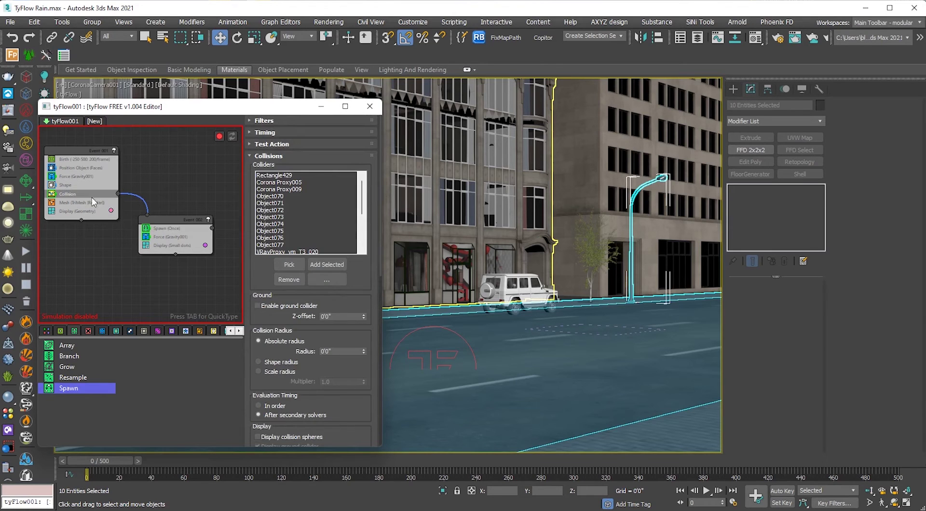
right_click(71, 195)
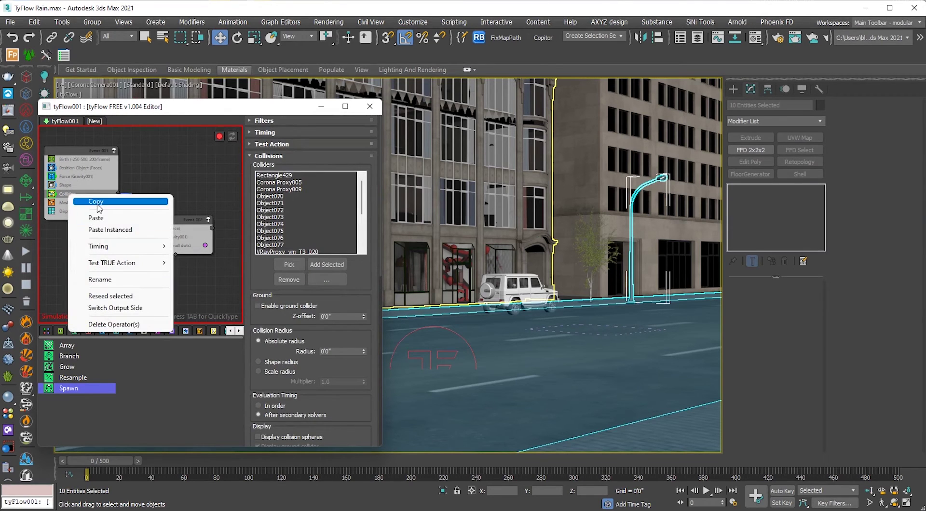
left_click(98, 202)
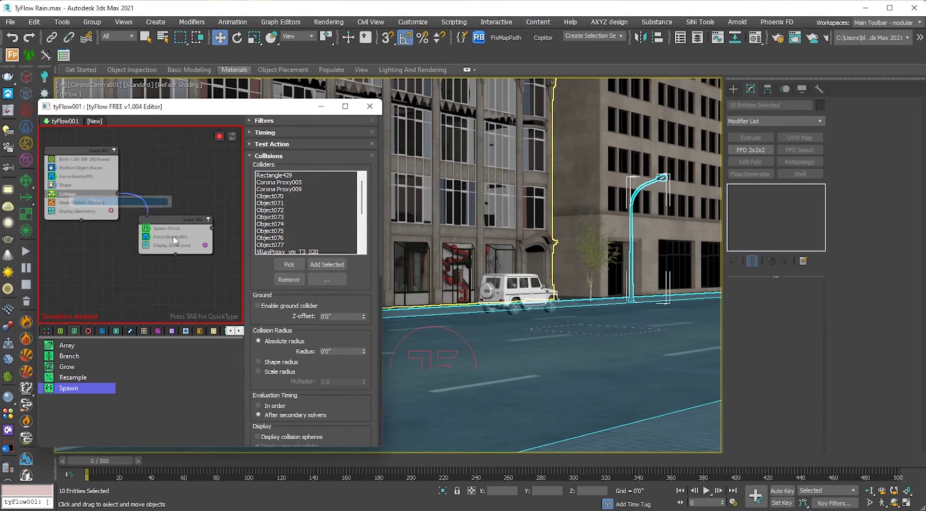
right_click(198, 237)
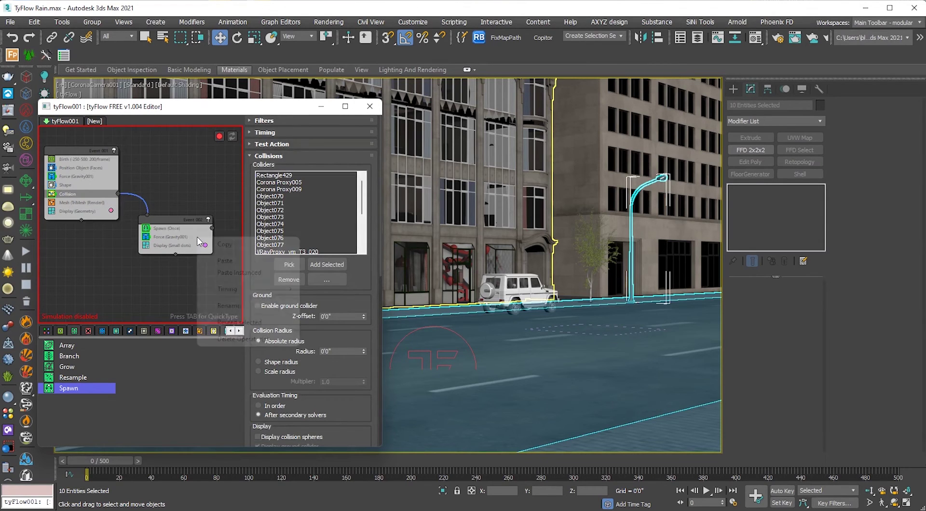
left_click(215, 261)
left_click_drag(159, 242, 165, 251)
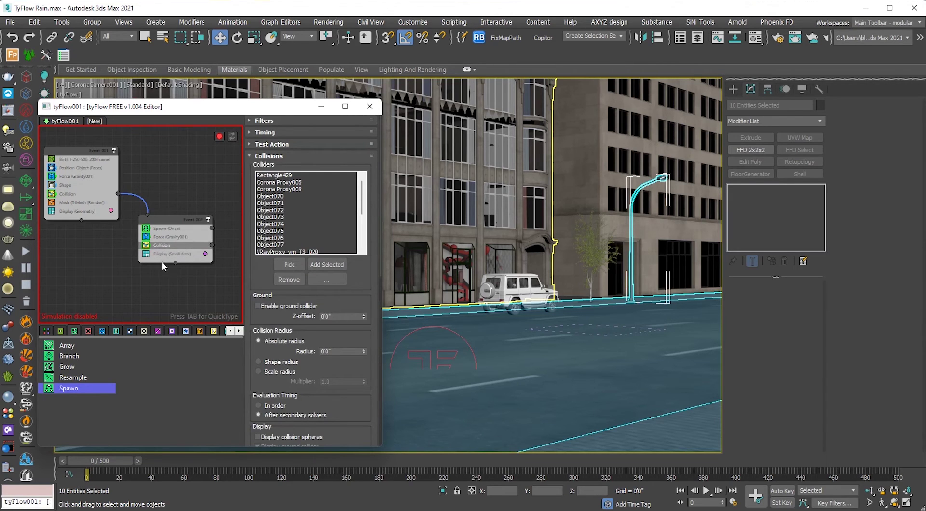
Add a Delete operator as a third event and connect the second event's Collision output to it.
scroll(118, 246, "down", 3)
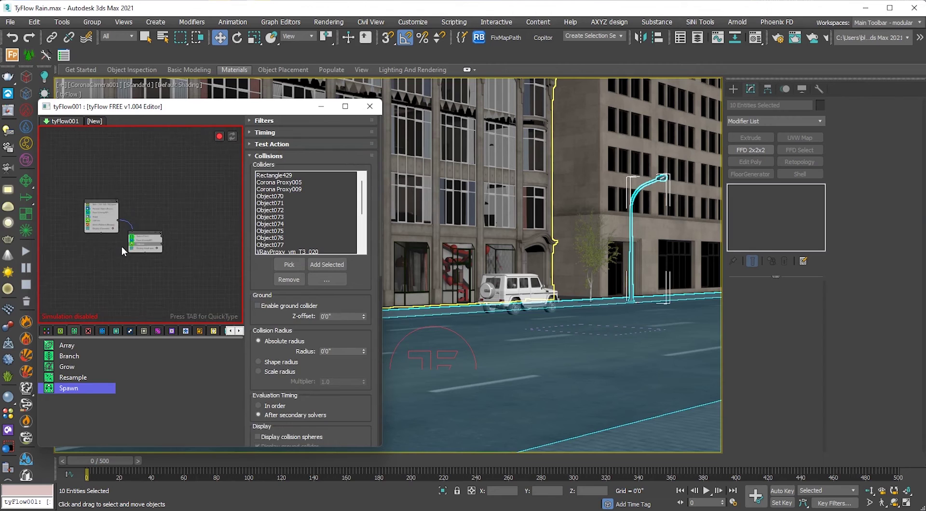
left_click(89, 332)
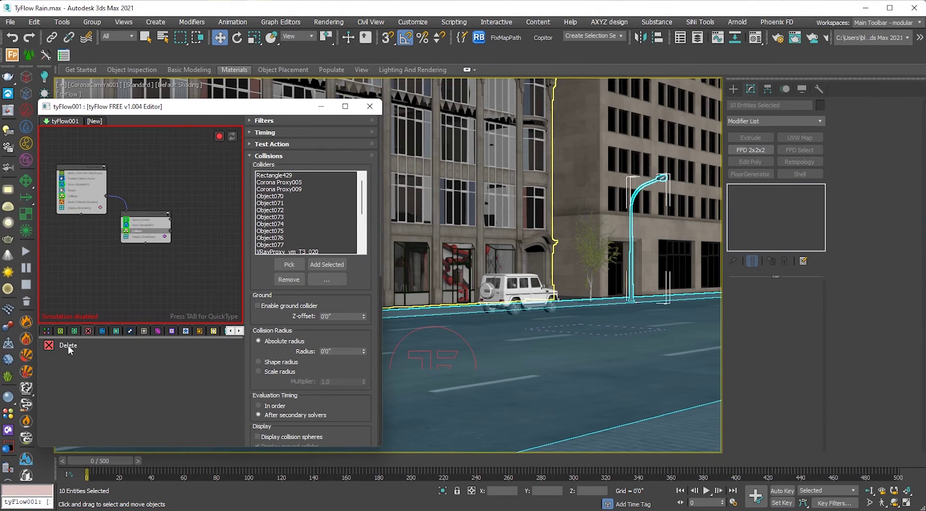
left_click_drag(68, 347, 128, 311)
left_click_drag(190, 251, 190, 251)
scroll(179, 246, "up", 2)
scroll(198, 251, "up", 1)
middle_click_drag(198, 251, 139, 241)
left_click_drag(104, 212, 137, 230)
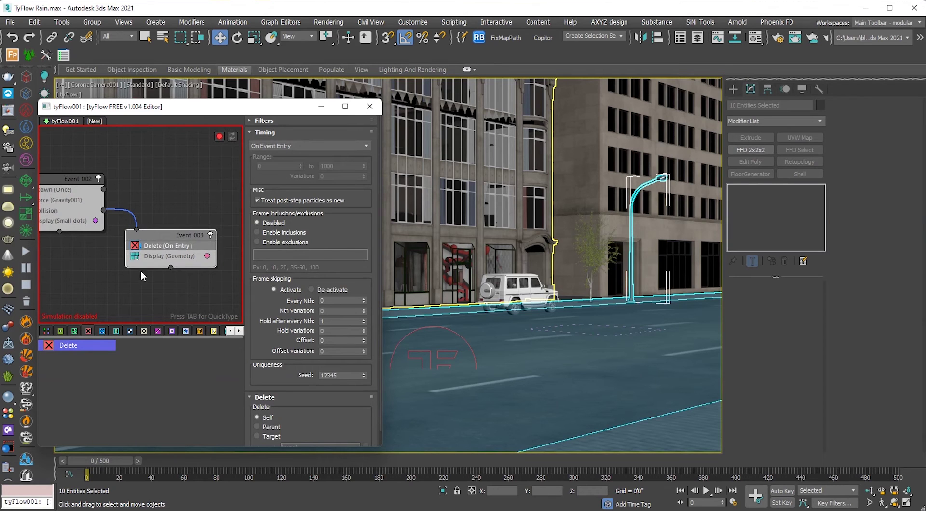
scroll(161, 276, "down", 5)
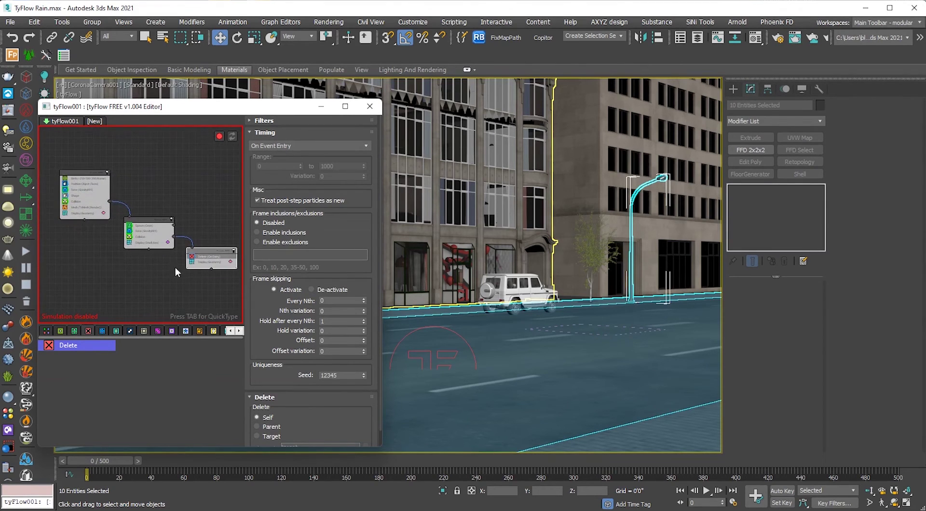
middle_click_drag(160, 262, 158, 261)
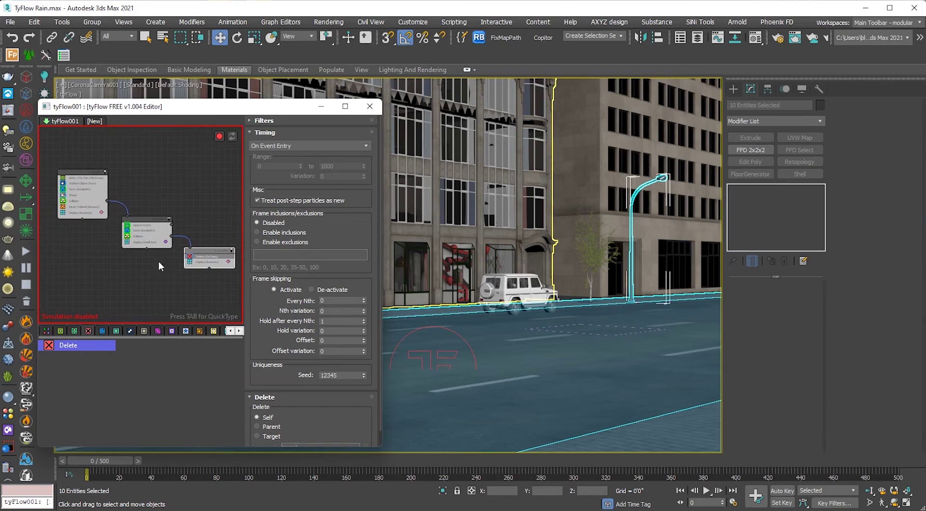
Re-enable the tyFlow001 simulation and close its editor.
left_click(70, 94)
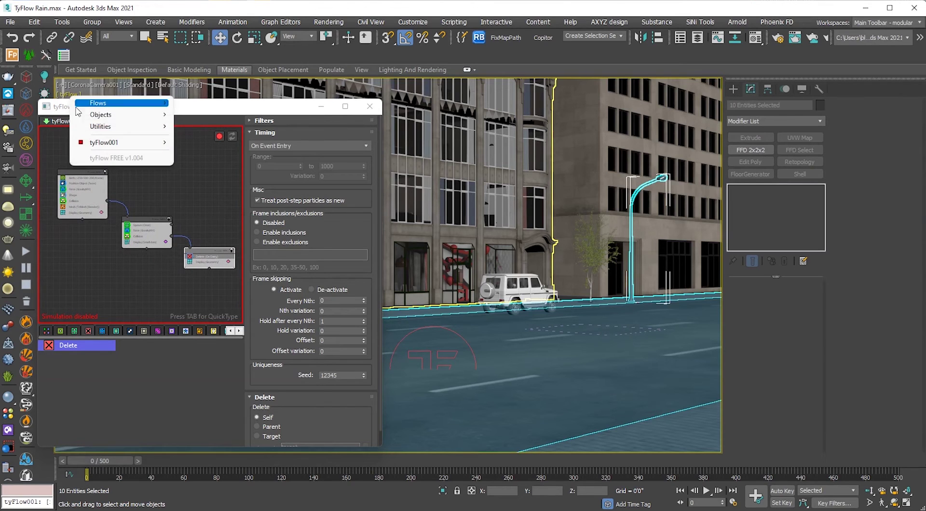
mouse_move(123, 145)
left_click(198, 144)
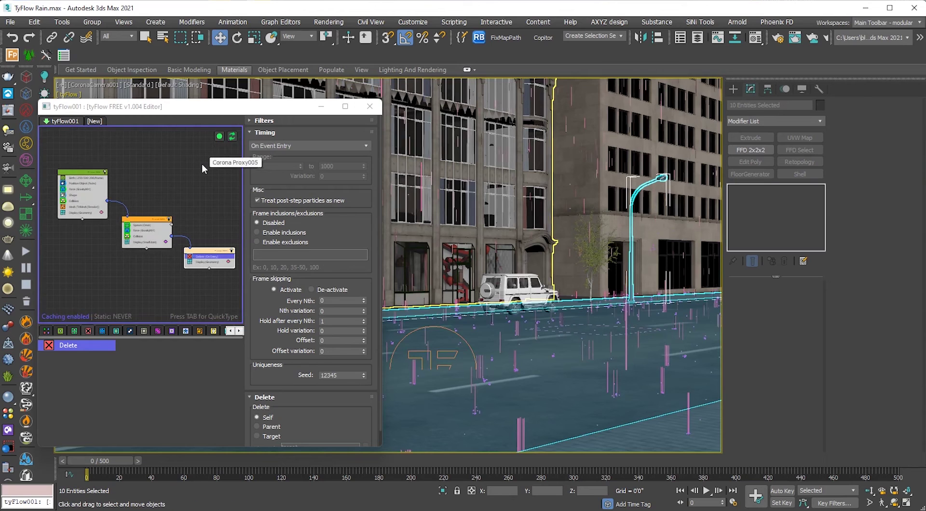
left_click(369, 107)
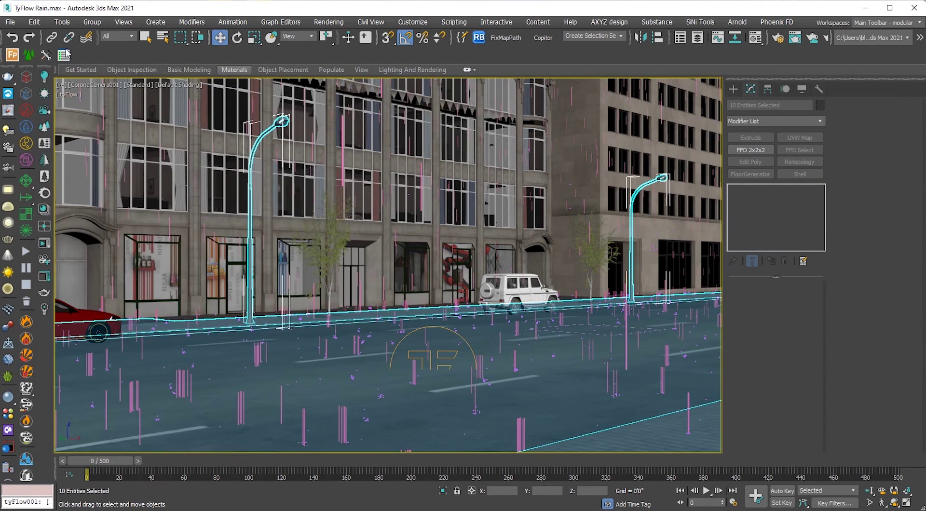
Create a tyPreview of CoronaCamera001 with a custom frame range of 0 to 500, output as a JPG image sequence.
left_click(62, 23)
mouse_move(112, 332)
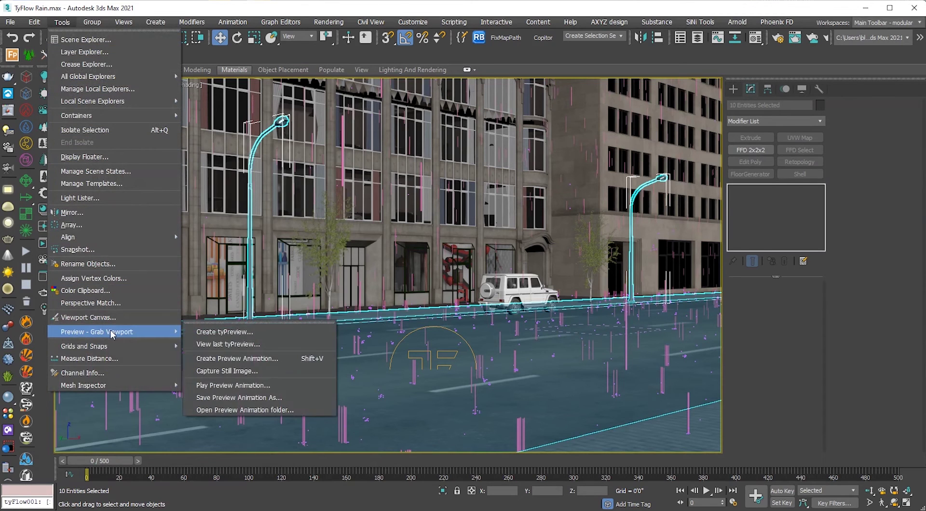
left_click(235, 336)
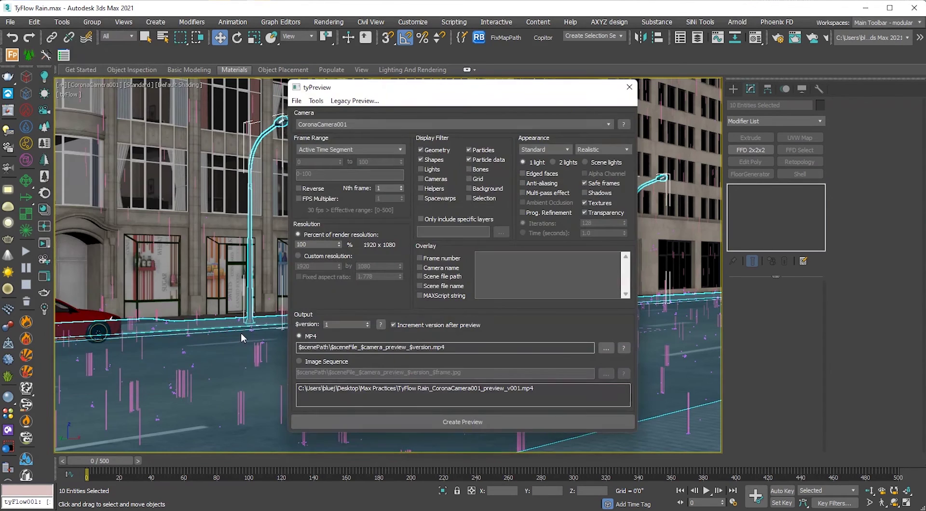
left_click(346, 177)
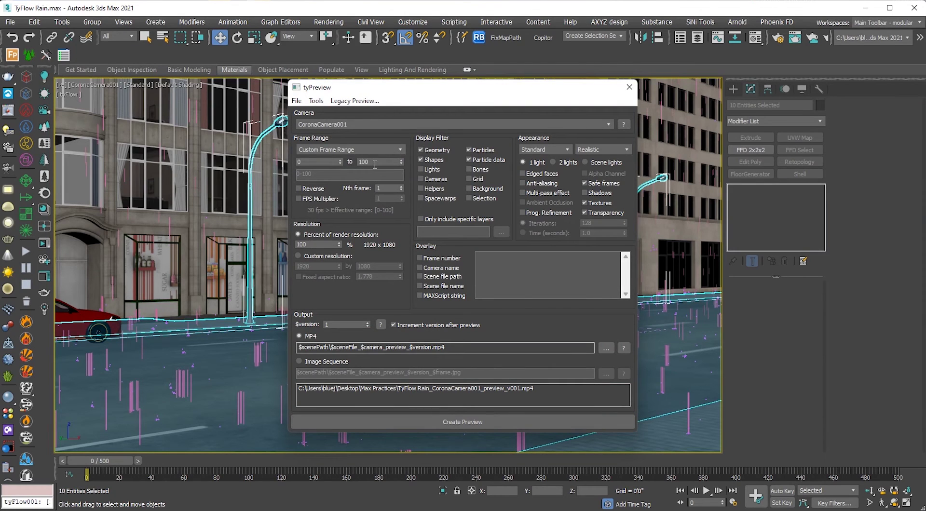
type("50")
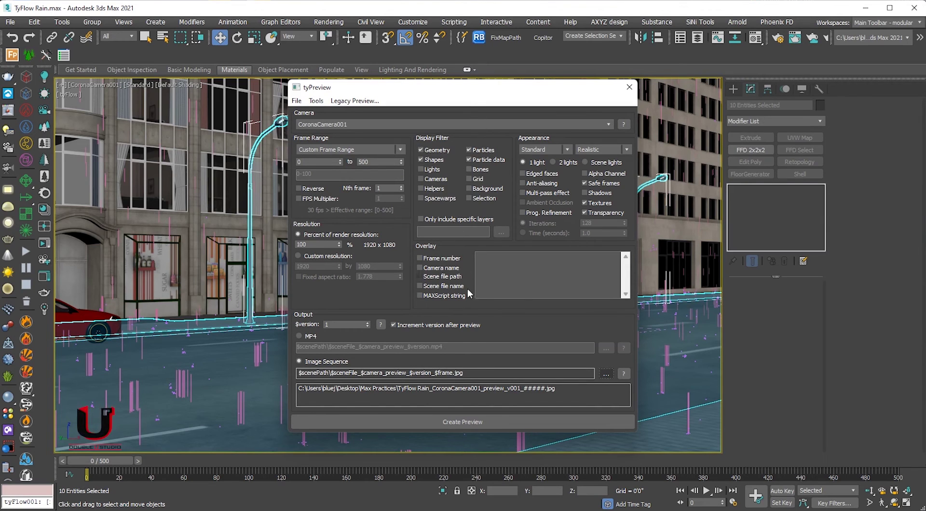
left_click(466, 422)
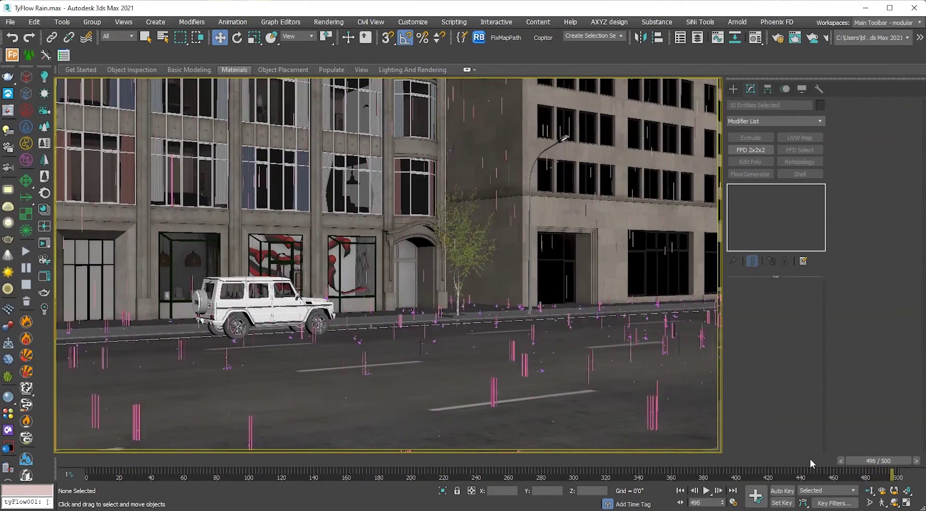
Play the animation in the camera viewport to check the rain and splashes, and stop it.
left_click(706, 492)
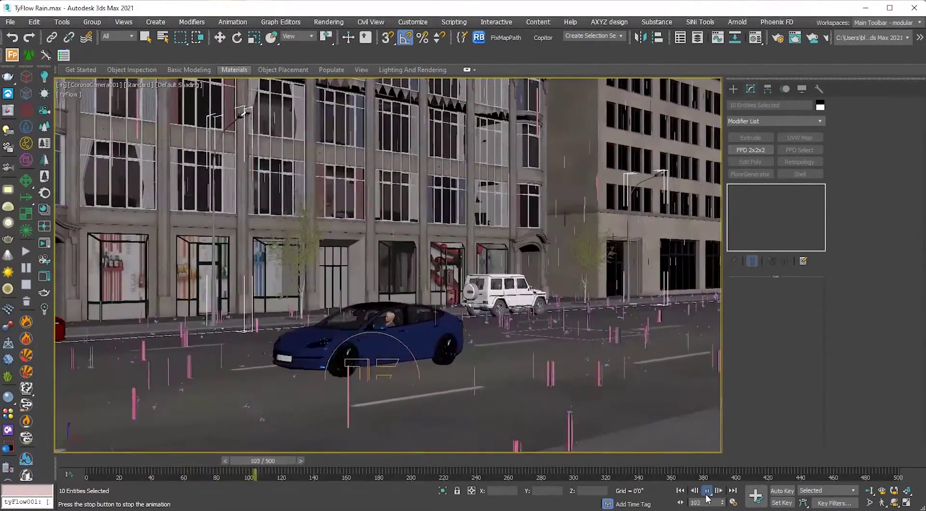
left_click(707, 491)
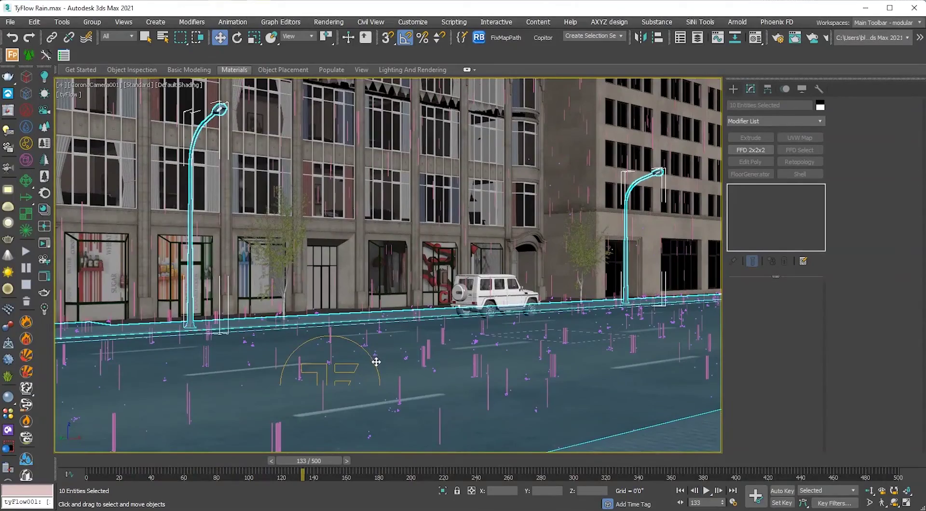